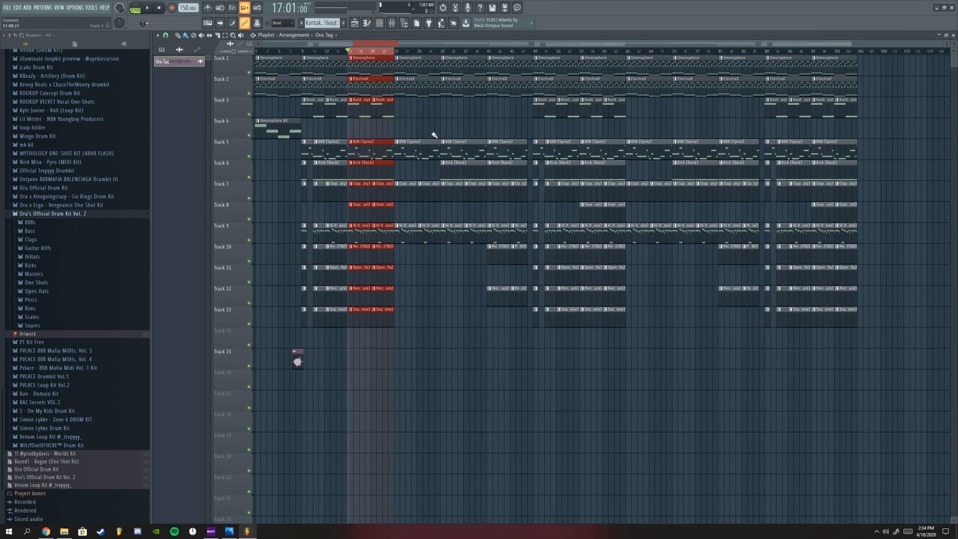
# Step: Clear the playlist's time selection over bars 17 to 25 and glance at the channel rack
pyautogui.hotkey('ctrl', 'd')
pyautogui.moveTo(862, 70); pyautogui.dragTo(279, 384)
pyautogui.hotkey('ctrl', 'd')
pyautogui.hotkey('ctrl', 'a')
pyautogui.hotkey('ctrl', 'd')
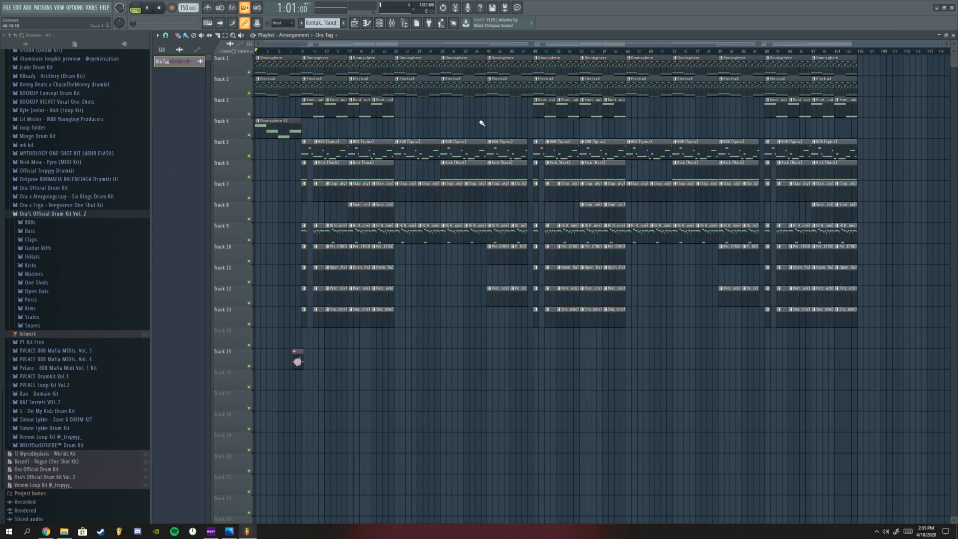
pyautogui.click(379, 23)
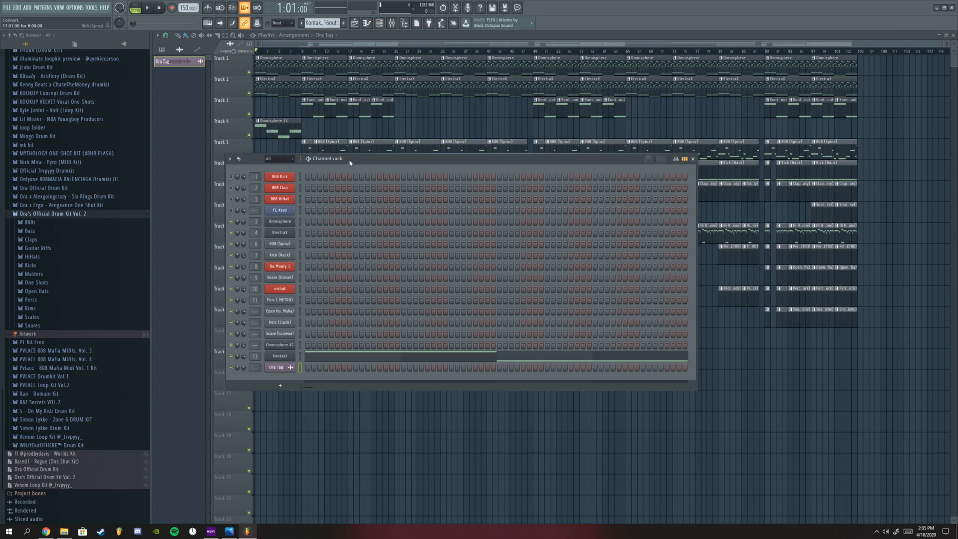
pyautogui.click(379, 23)
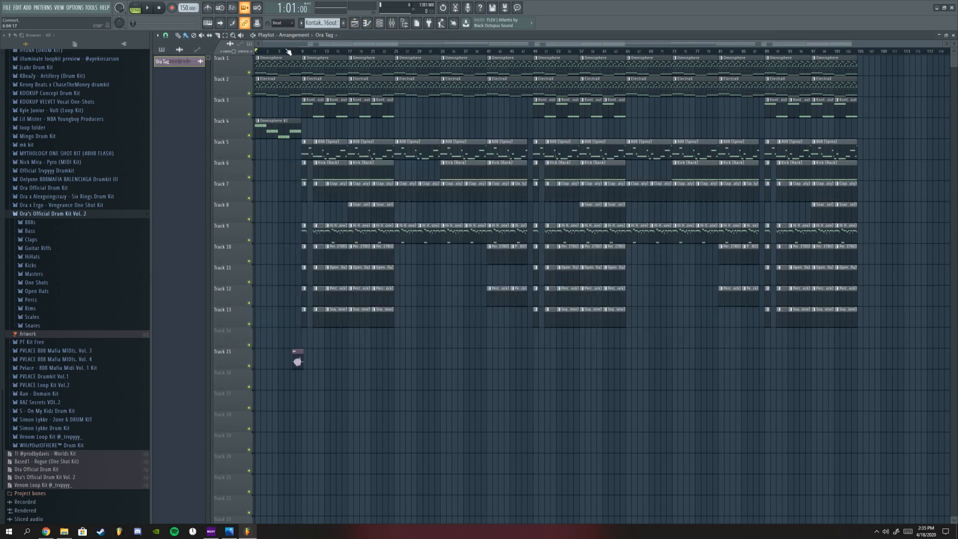
# Step: Select bars 17 to 21 in the playlist, play back part of the section, and clear the selection
pyautogui.scroll(3, 423, 44)
pyautogui.moveTo(422, 51); pyautogui.dragTo(476, 51)
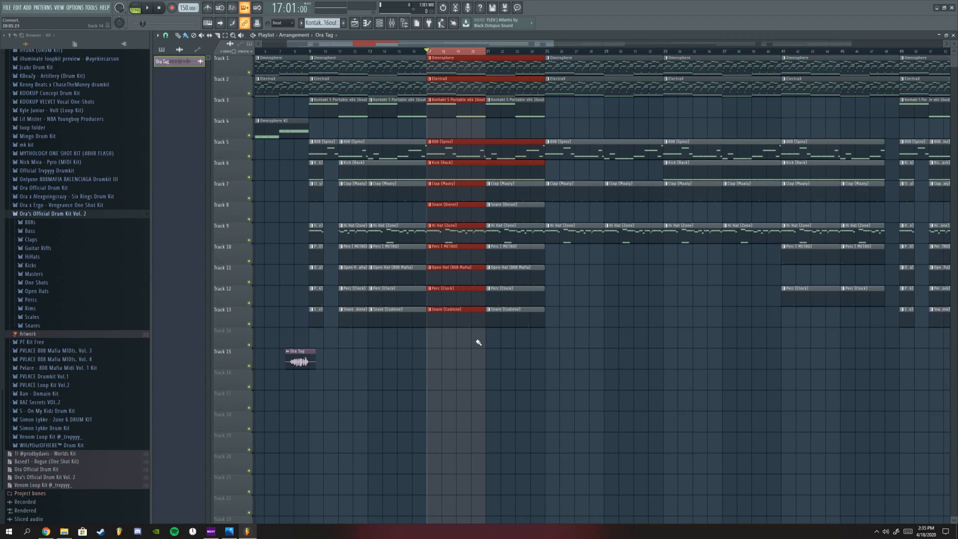
pyautogui.press('space')
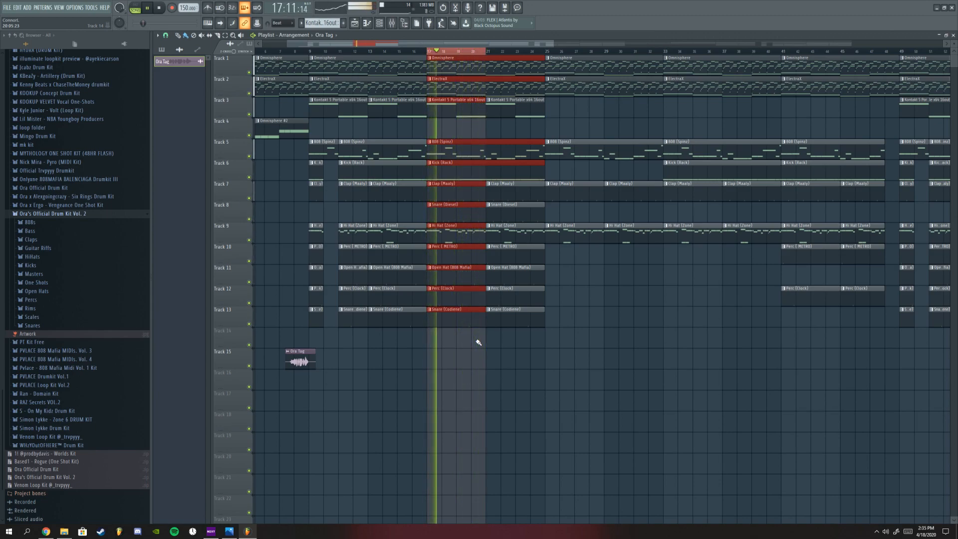
pyautogui.press('space')
pyautogui.hotkey('ctrl', 'd')
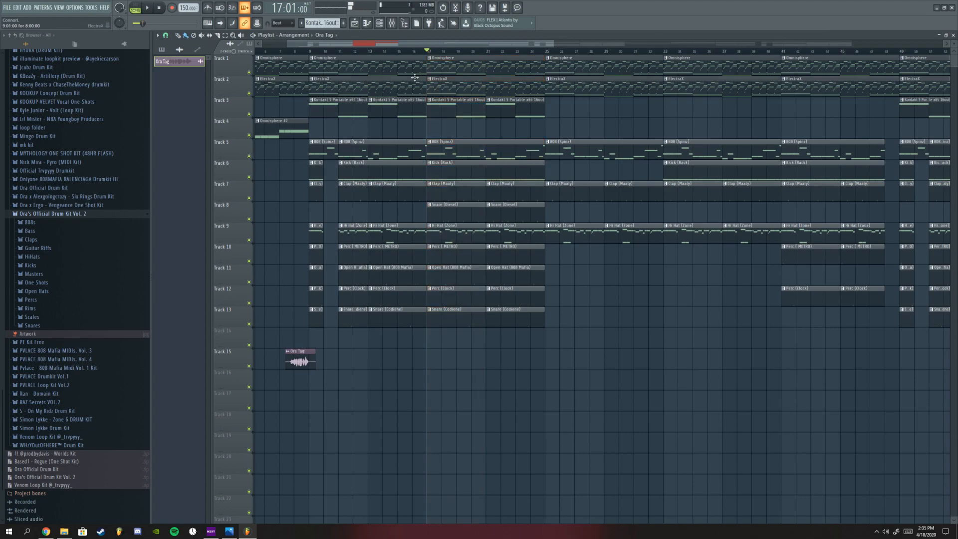
# Step: Mark bars 17 to 21 as the time selection across all playlist tracks
pyautogui.scroll(-3, 289, 248)
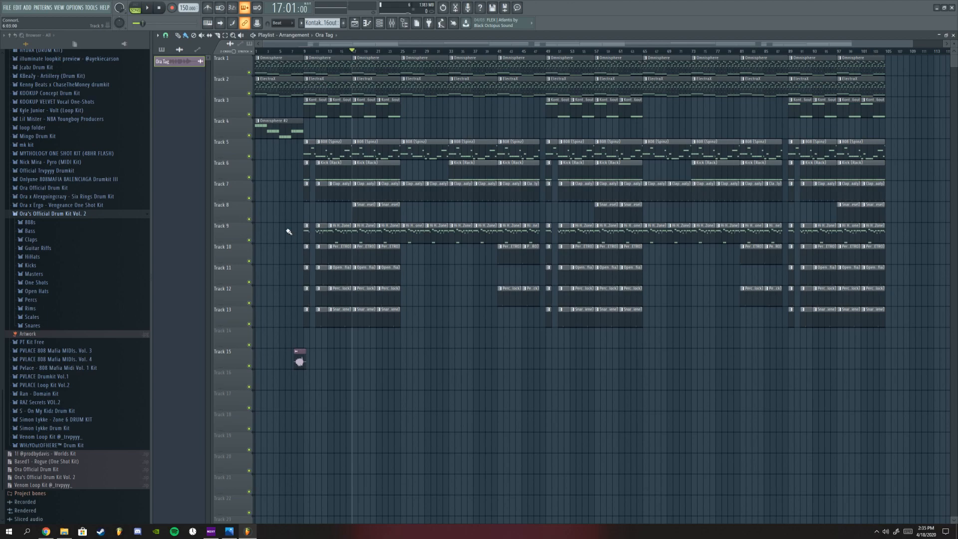
pyautogui.scroll(4, 383, 54)
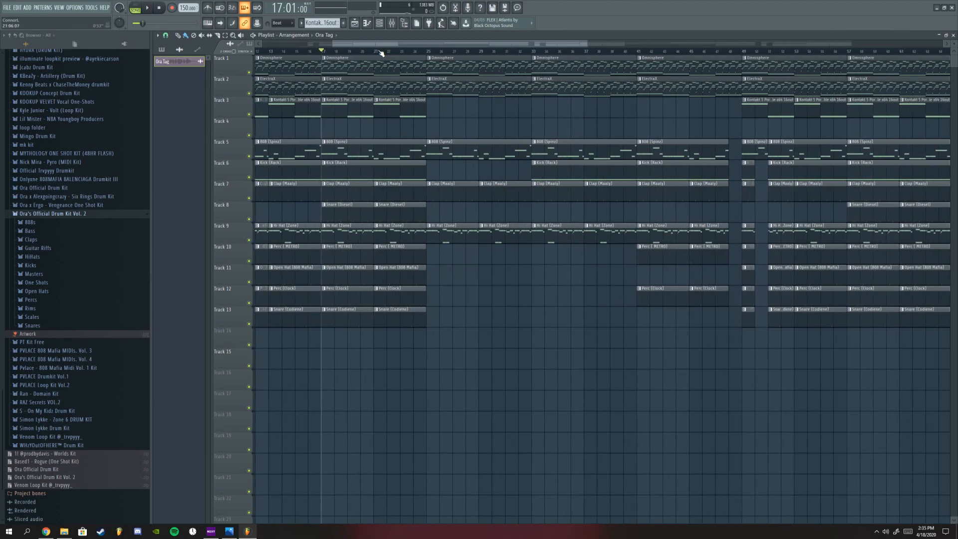
pyautogui.moveTo(408, 56); pyautogui.dragTo(569, 491)
pyautogui.keyDown('ctrl'); pyautogui.click(600, 339); pyautogui.keyUp('ctrl')
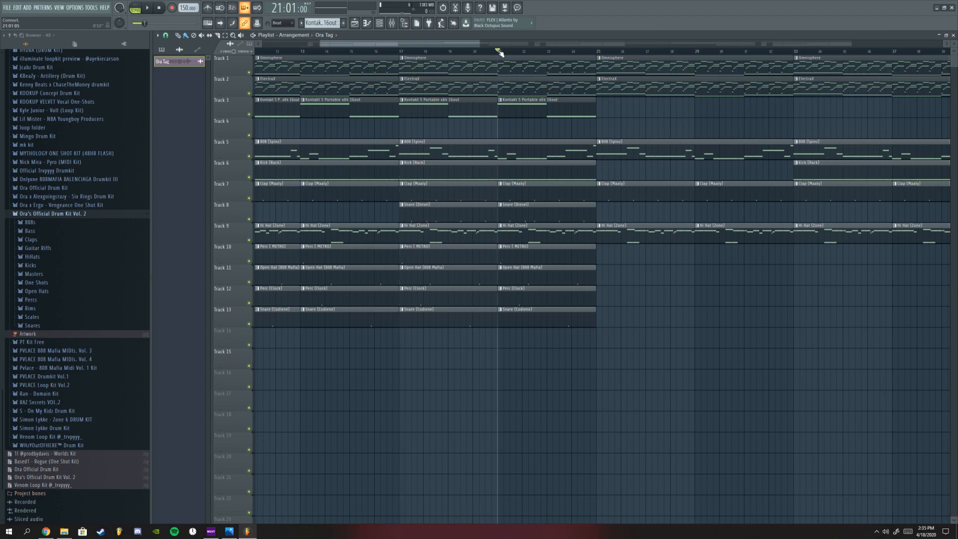
pyautogui.moveTo(499, 52); pyautogui.dragTo(400, 52)
pyautogui.scroll(-3, 403, 52)
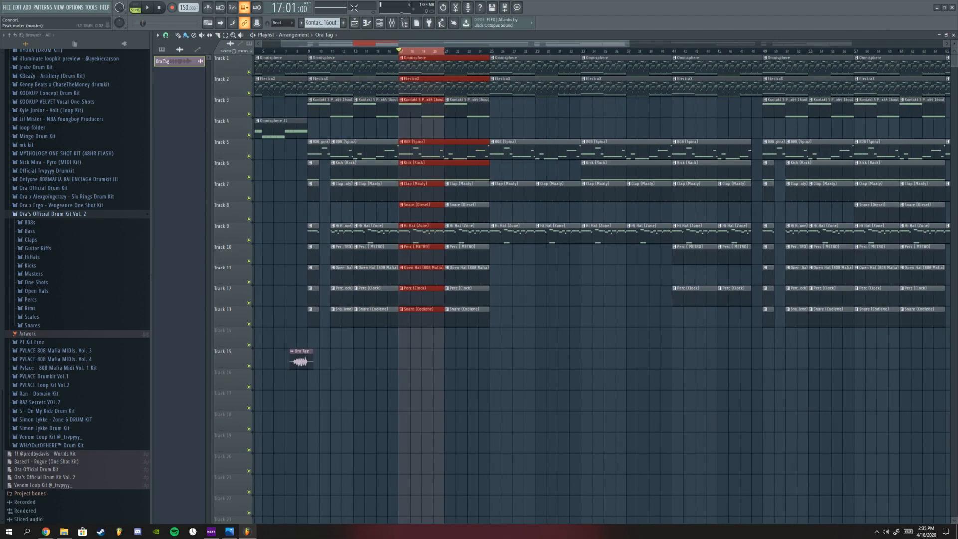
# Step: Bring up the channel rack over the playlist, return to the playlist, and drop the time selection
pyautogui.click(379, 23)
pyautogui.moveTo(348, 152); pyautogui.dragTo(372, 194)
pyautogui.click(442, 82)
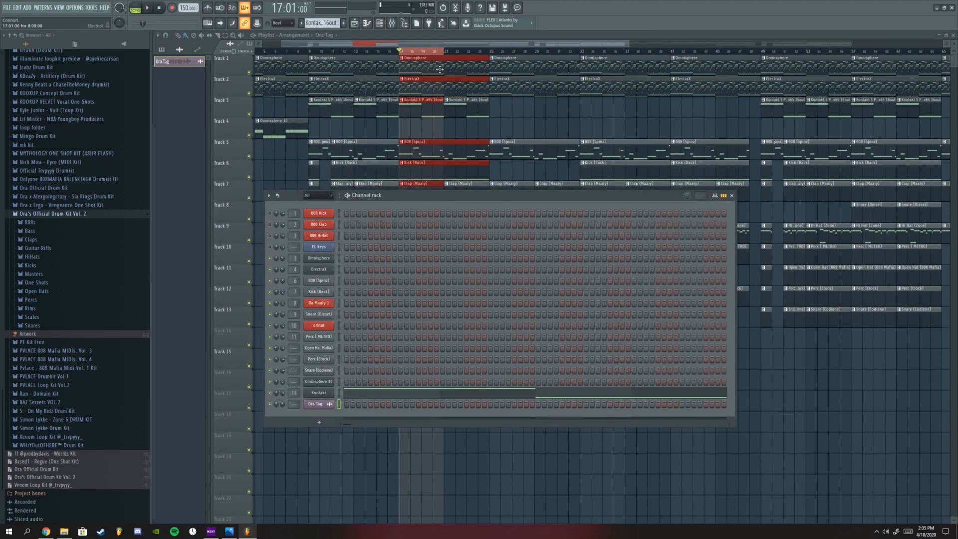
pyautogui.scroll(4, 439, 56)
pyautogui.scroll(-1, 447, 57)
pyautogui.hotkey('ctrl', 'd')
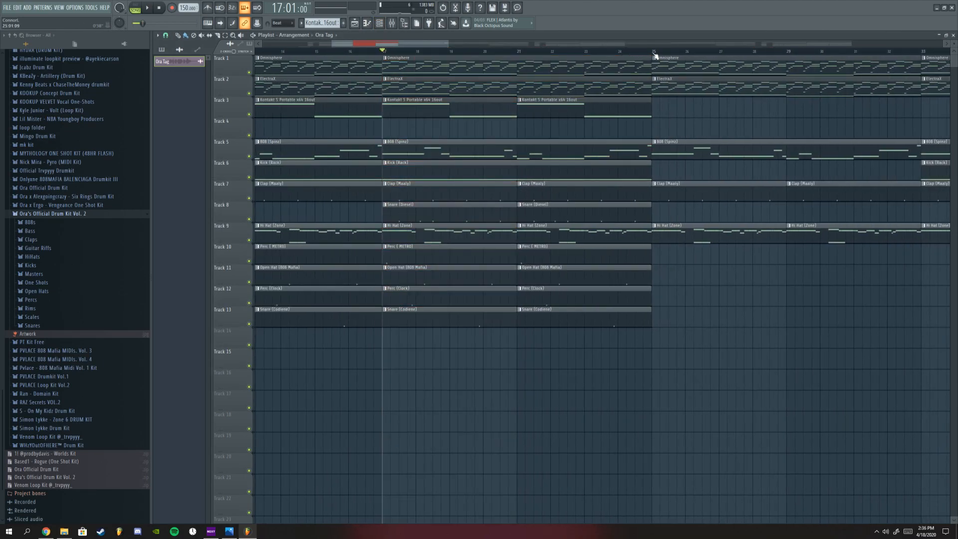
# Step: Select bars 17 to 25 in the playlist and play back the section with the channel rack open
pyautogui.moveTo(653, 52); pyautogui.dragTo(379, 55)
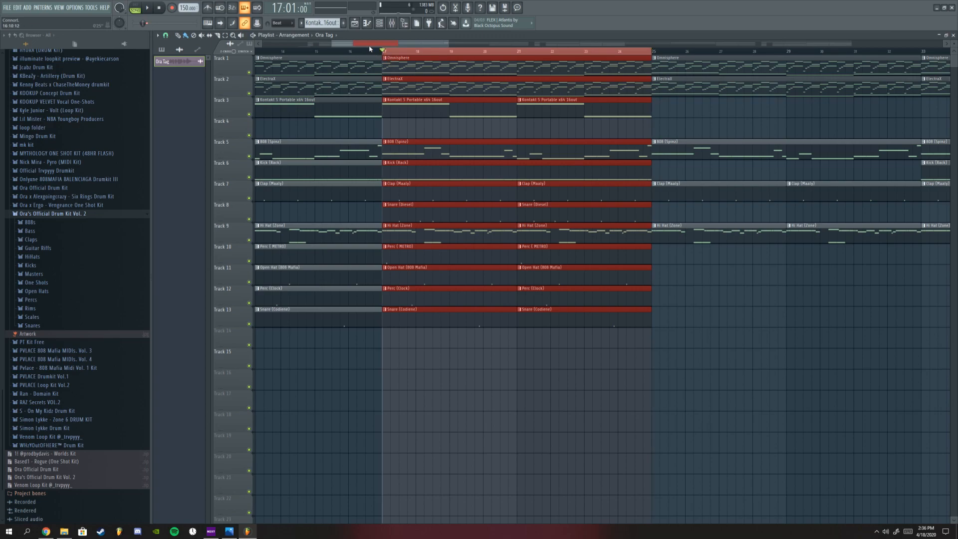
pyautogui.click(379, 23)
pyautogui.moveTo(424, 206); pyautogui.dragTo(378, 213)
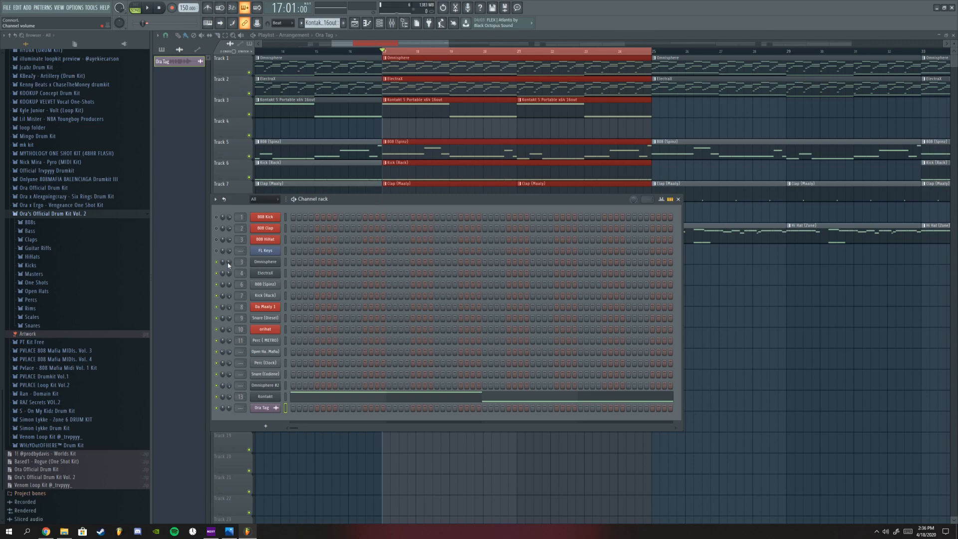
pyautogui.press('space')
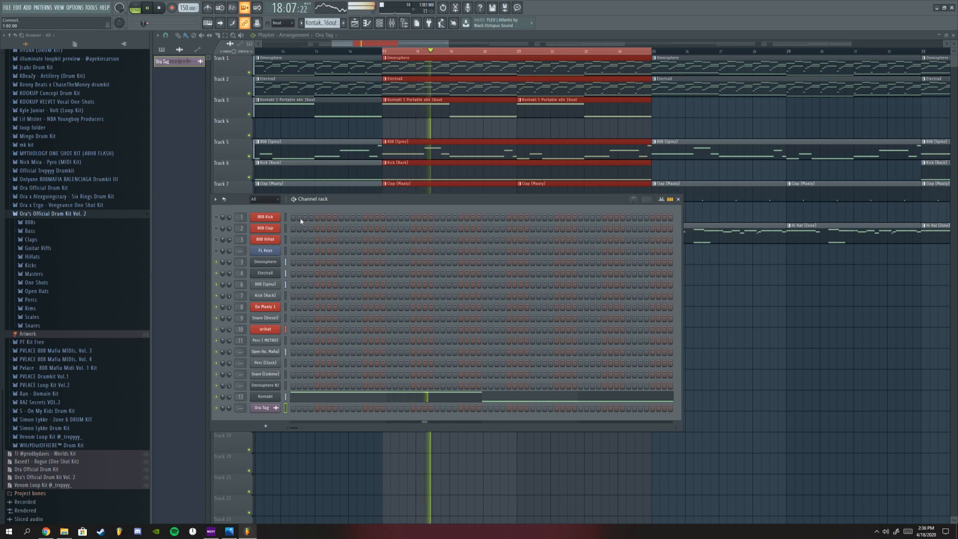
pyautogui.press('space')
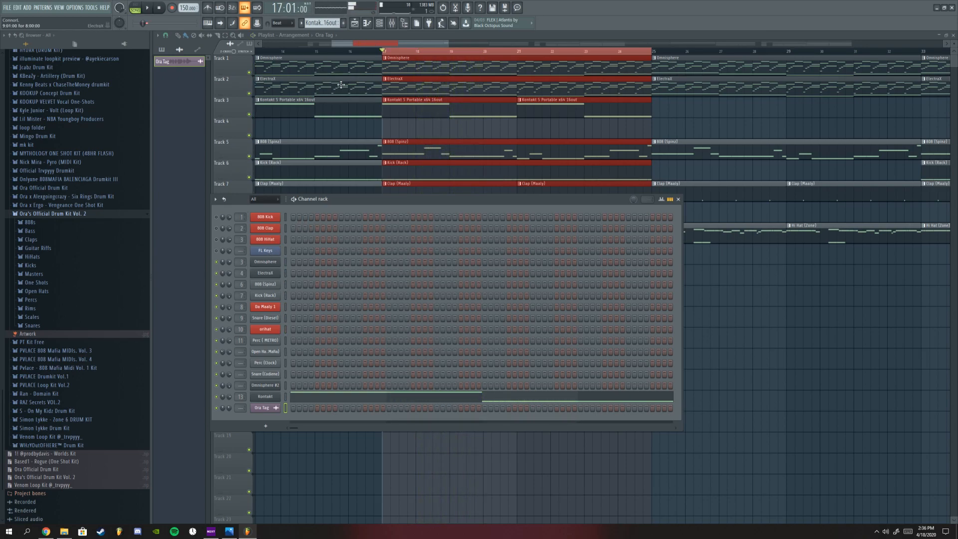
# Step: Load the Master 3 preset from the Masters folder of Ora's Official Drum Kit Vol. 2 onto the mixer's master track
pyautogui.scroll(-6, 404, 56)
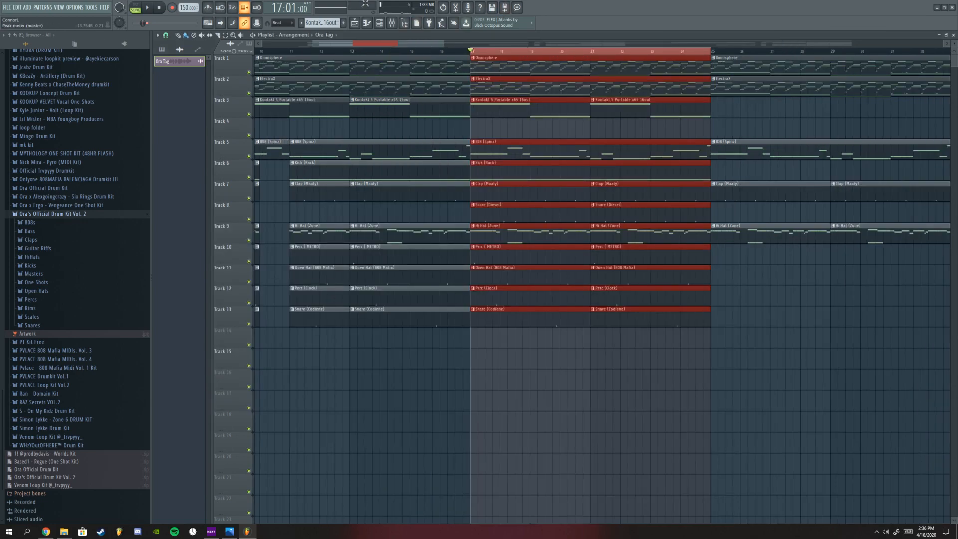
pyautogui.press('F6')
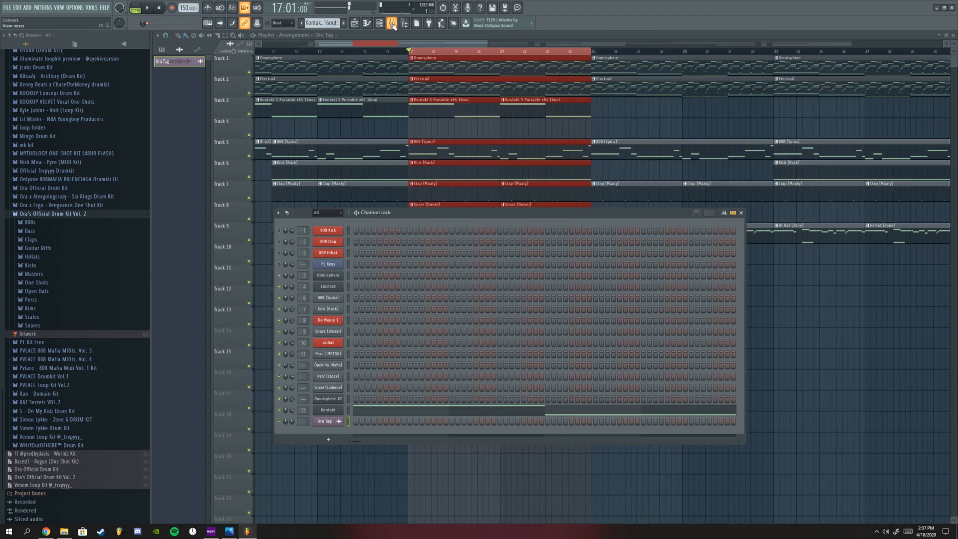
pyautogui.click(391, 23)
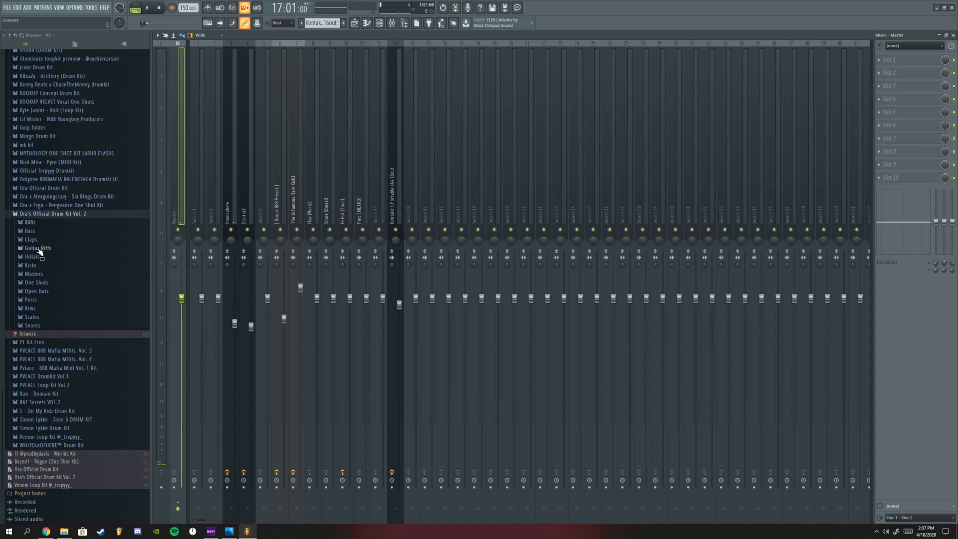
pyautogui.click(35, 273)
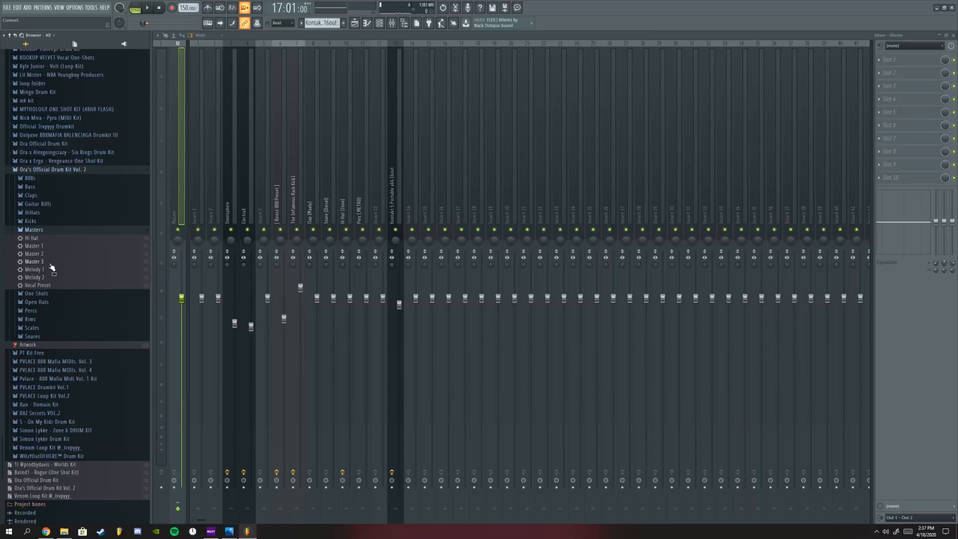
pyautogui.click(47, 247)
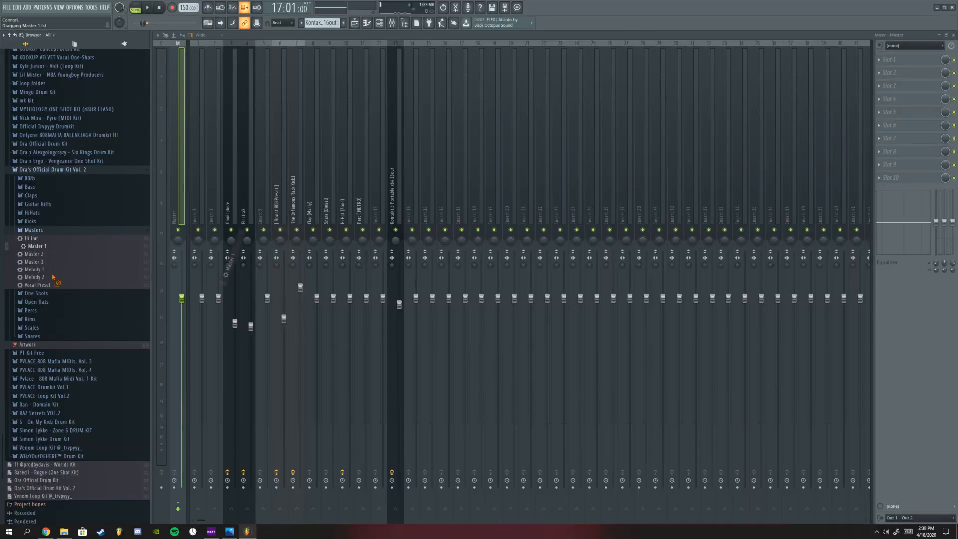
pyautogui.moveTo(34, 262); pyautogui.dragTo(896, 149)
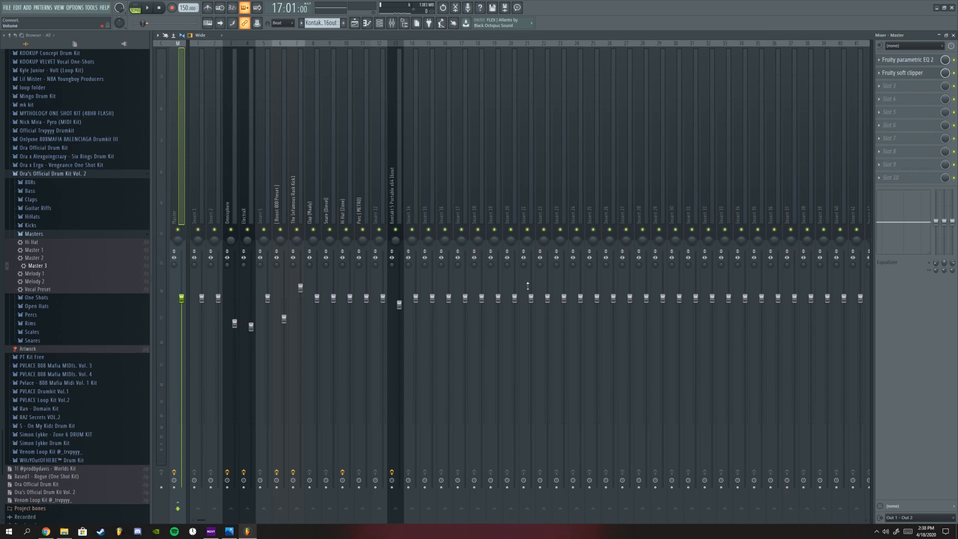
pyautogui.click(953, 35)
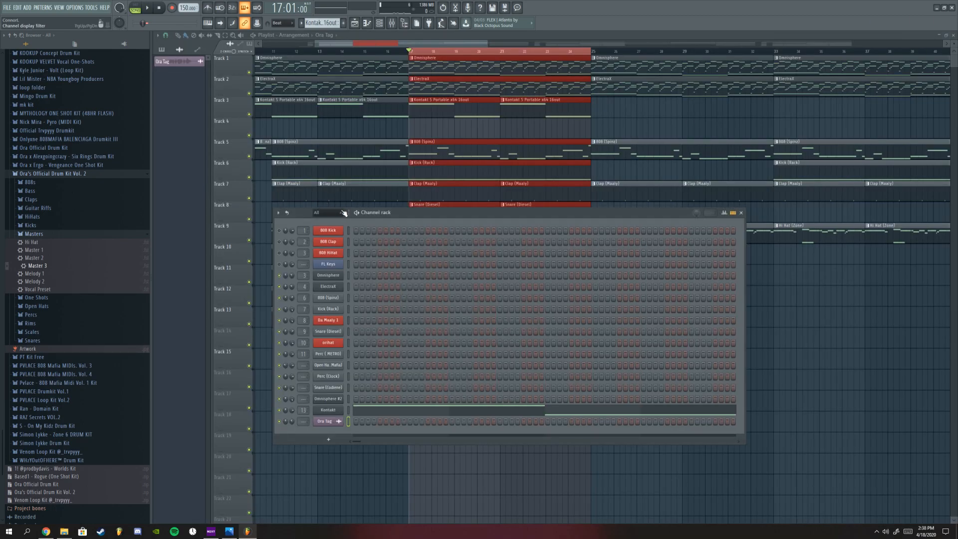
pyautogui.click(390, 23)
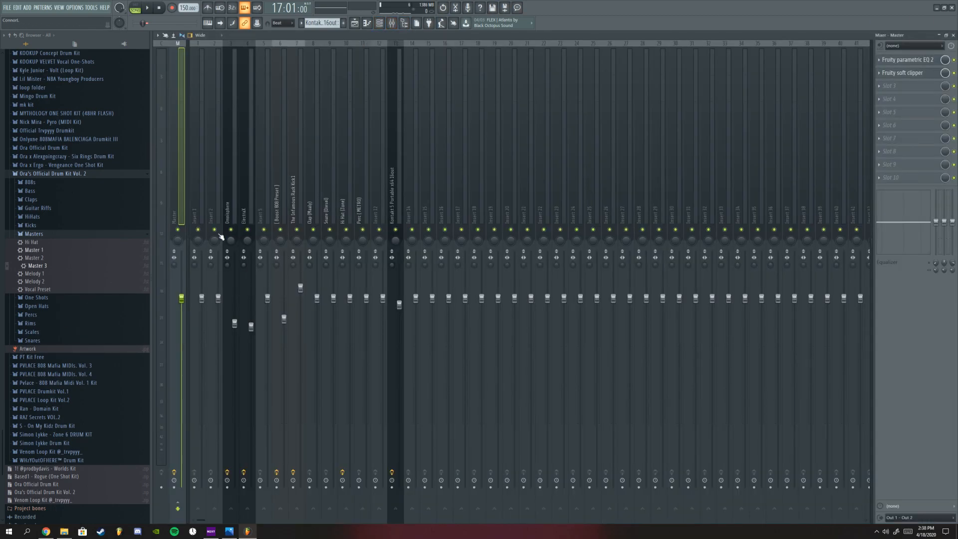
pyautogui.click(950, 46)
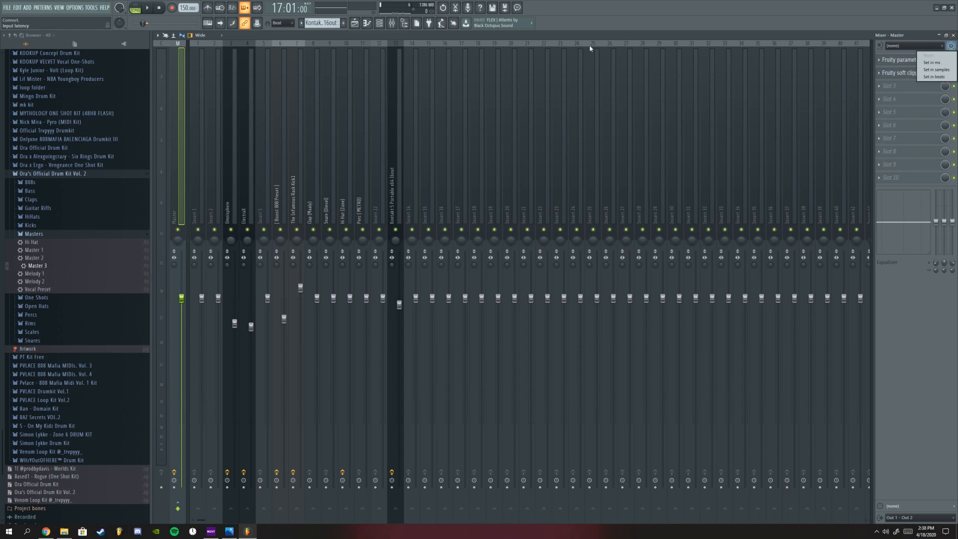
pyautogui.click(954, 35)
# Step: Play the selected bars with the Master 3 preset applied, stop playback, and hide the channel rack
pyautogui.press('space')
pyautogui.scroll(-4, 406, 144)
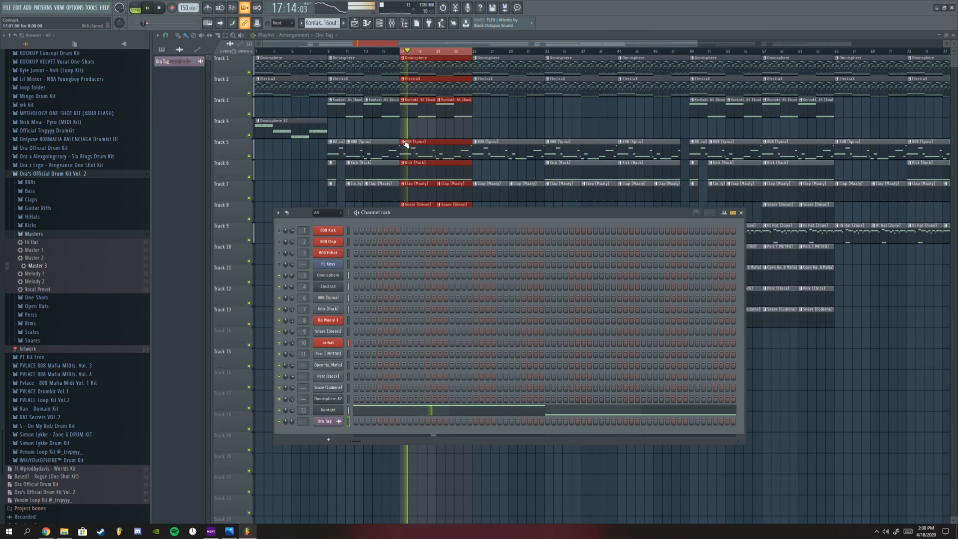
pyautogui.scroll(-1, 406, 144)
pyautogui.moveTo(380, 252); pyautogui.dragTo(370, 228)
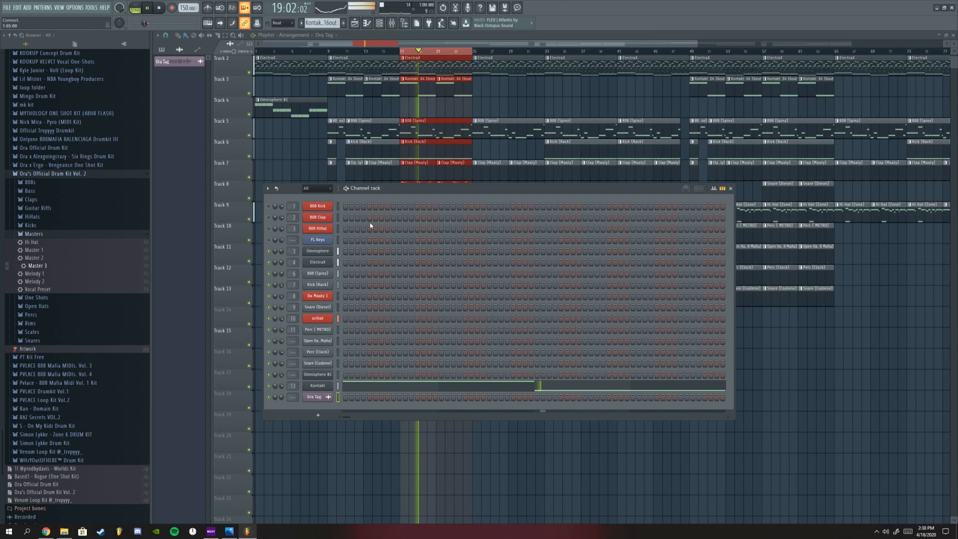
pyautogui.press('space')
pyautogui.press('F6')
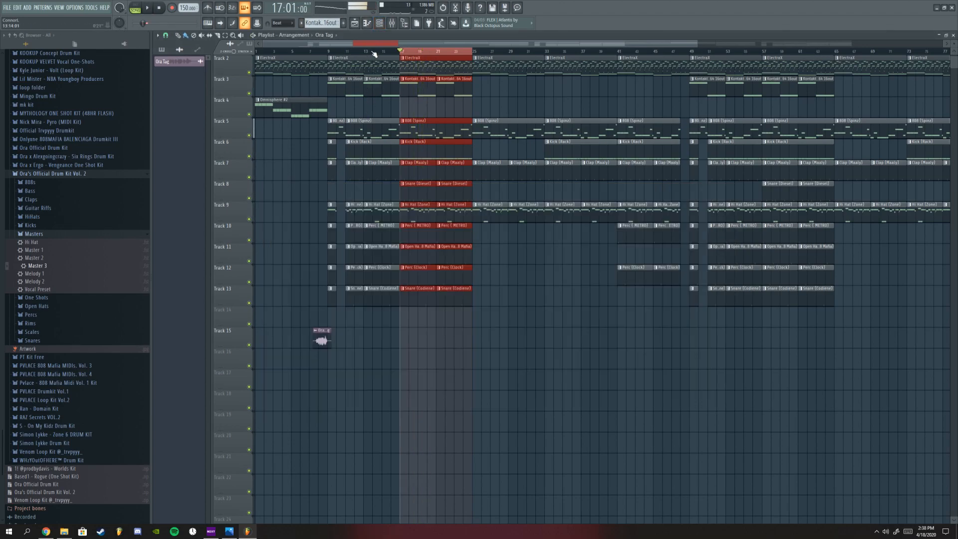
# Step: Inspect the effects in the first two slots of the Boost 808 Preset mixer track
pyautogui.scroll(3, 385, 52)
pyautogui.press('F9')
pyautogui.moveTo(249, 205); pyautogui.dragTo(282, 201)
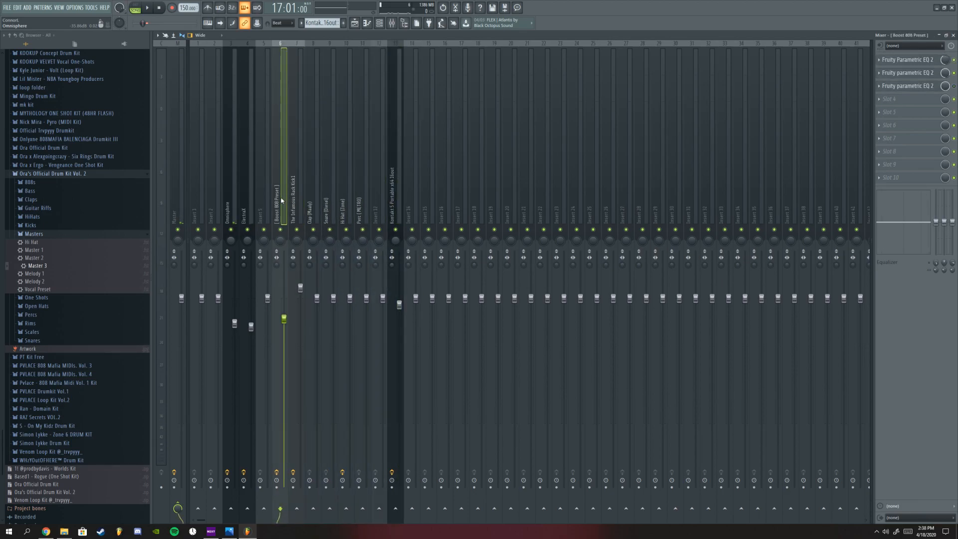
pyautogui.click(903, 61)
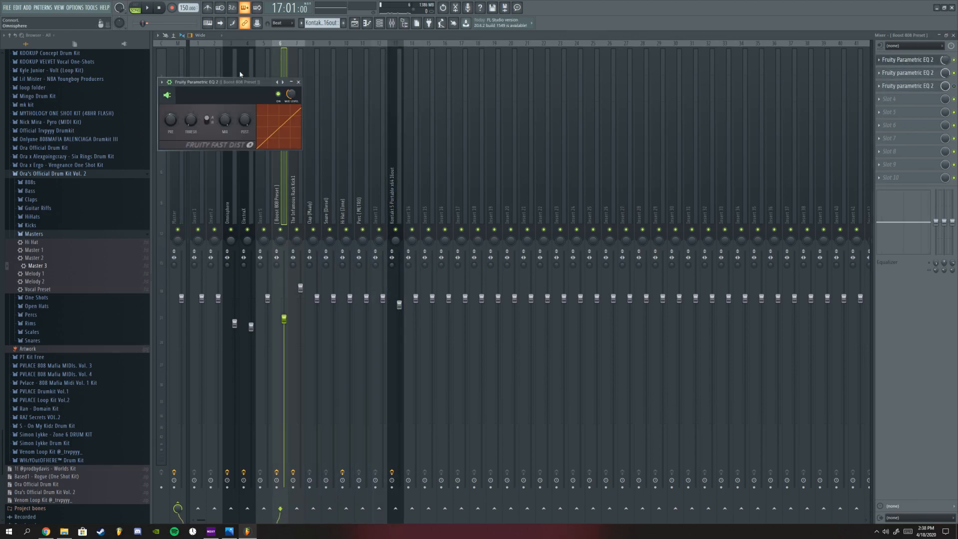
pyautogui.click(924, 73)
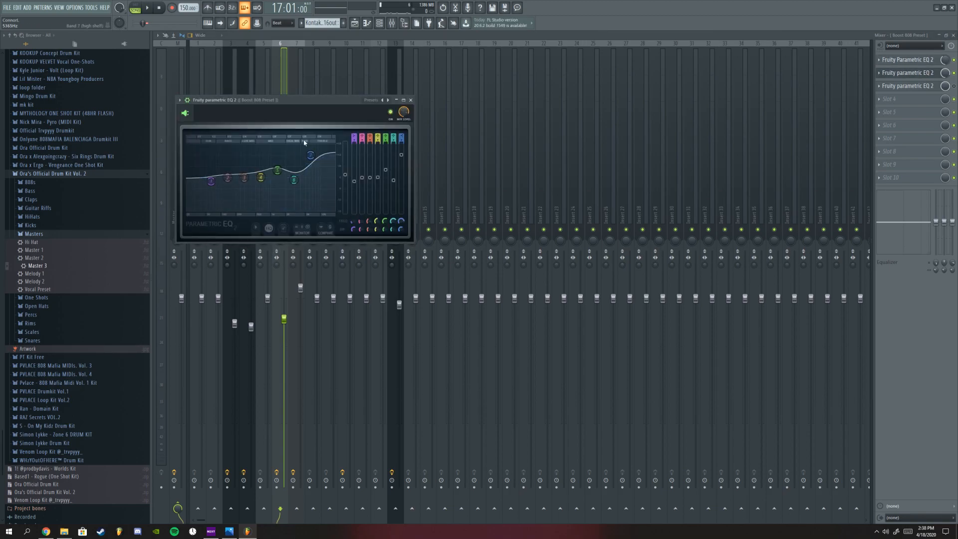
pyautogui.moveTo(233, 121); pyautogui.dragTo(266, 143)
pyautogui.click(444, 121)
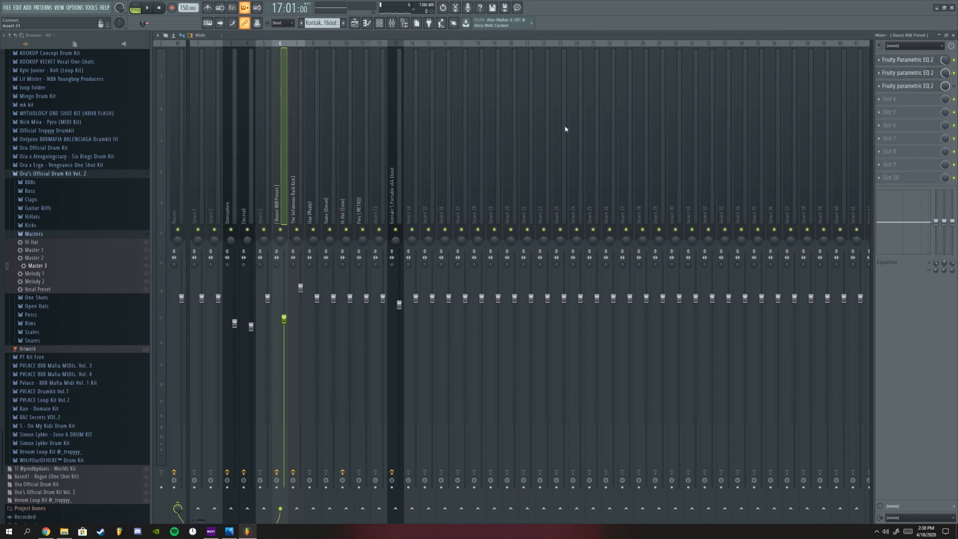
# Step: Play the selected section while checking mixer levels, and select the Infamous Rack Kick mixer track
pyautogui.press('space')
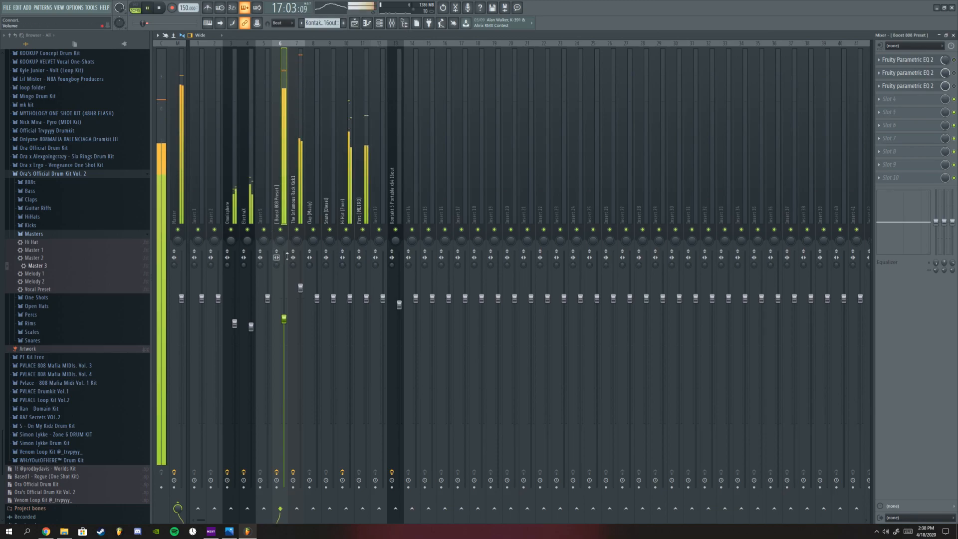
pyautogui.click(294, 214)
pyautogui.press('space')
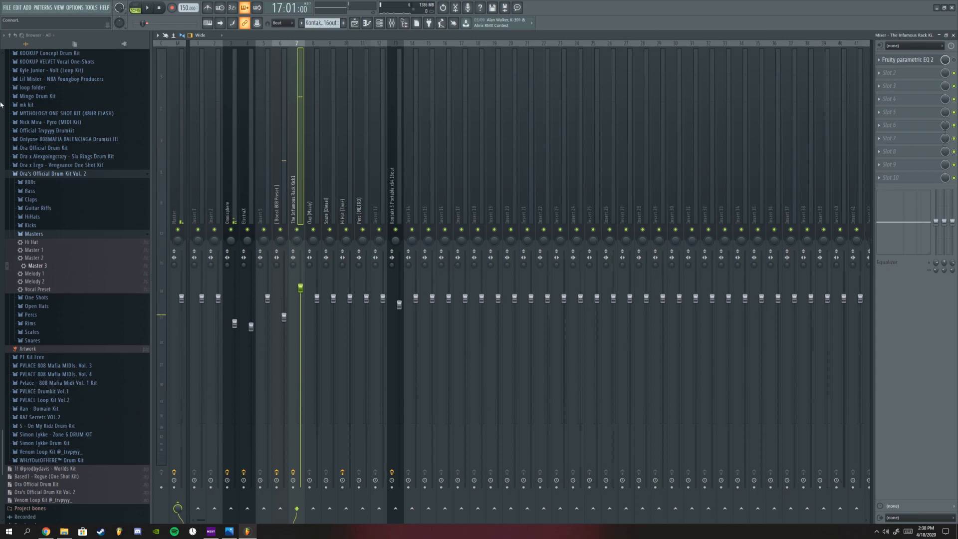
# Step: Return from the mixer to the playlist and bring the selected bars 17 to 25 into view
pyautogui.press('F5')
pyautogui.hscroll(4, 446, 45)
pyautogui.scroll(-2, 440, 50)
pyautogui.moveTo(441, 53); pyautogui.dragTo(408, 43)
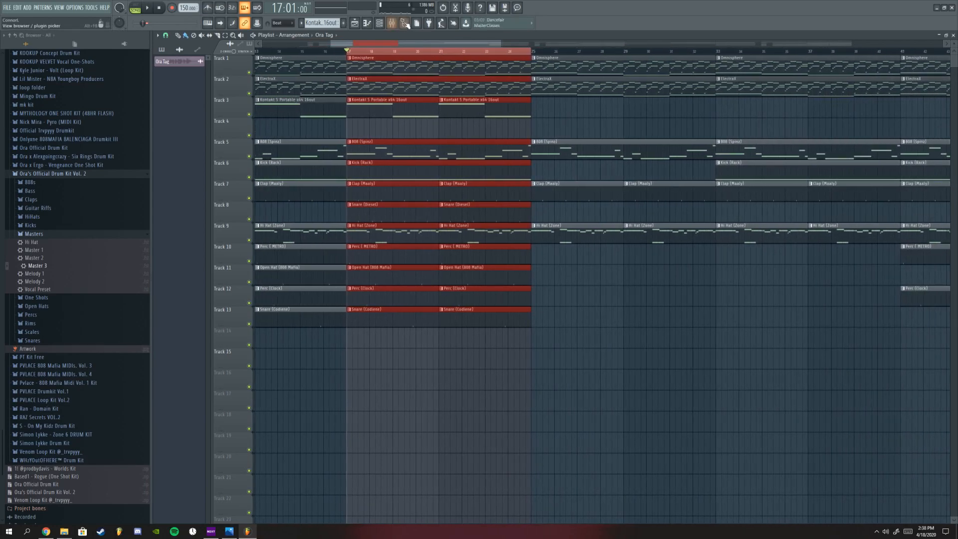
# Step: Show the channel rack, solo the 808 (Spinz) channel, and briefly audition it over the selected bars
pyautogui.click(404, 24)
pyautogui.rightClick(272, 276)
pyautogui.click(277, 278)
pyautogui.press('space')
pyautogui.press('space')
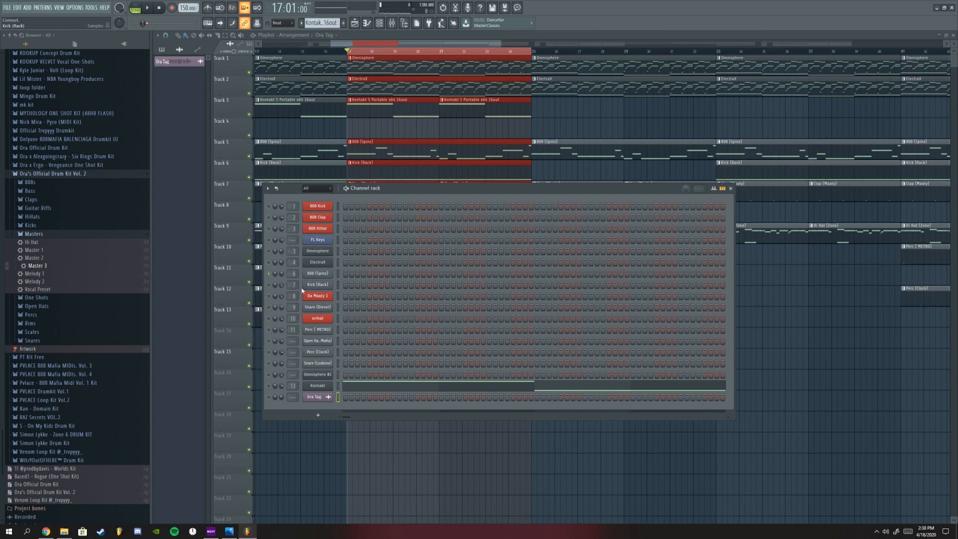
# Step: Adjust the 808 (Spinz) channel's volume in the channel rack while repeatedly playing the selected bars
pyautogui.press('space')
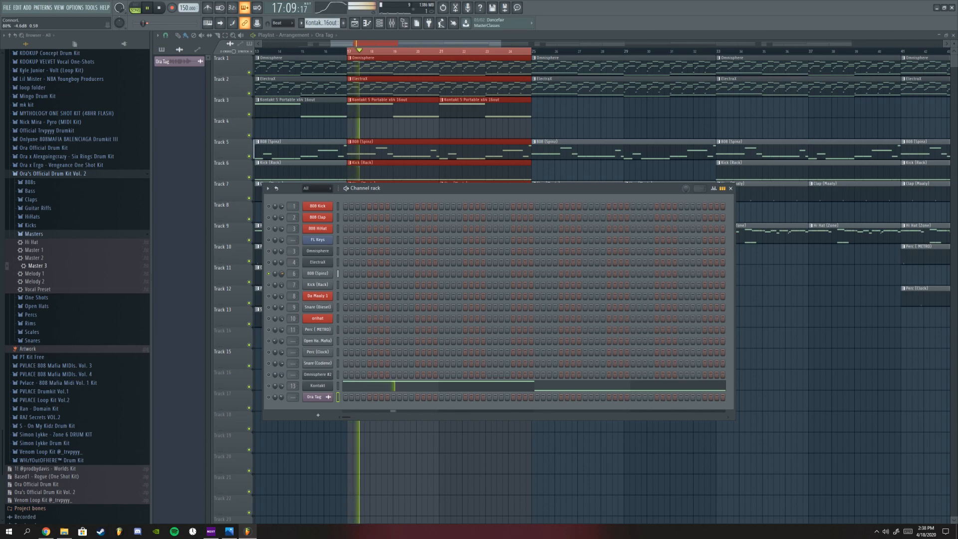
pyautogui.press('space')
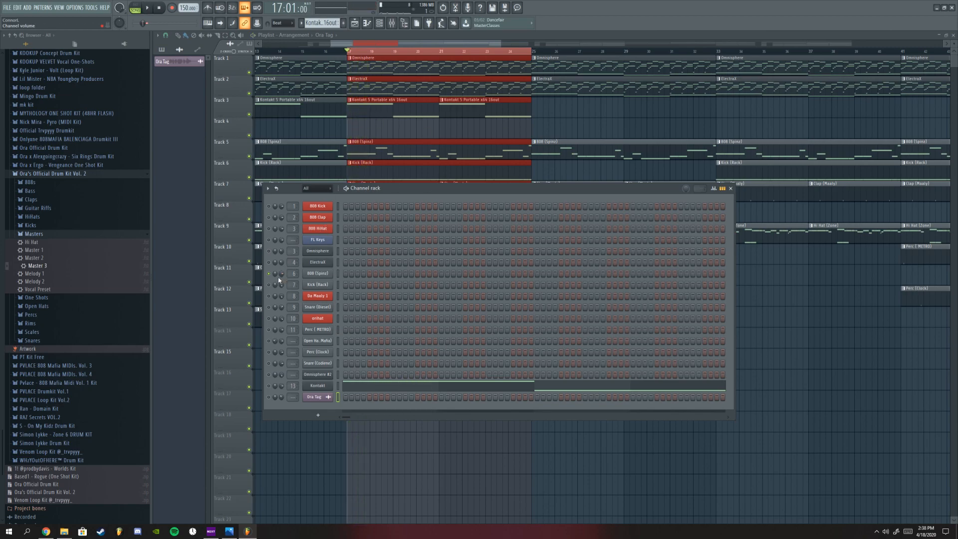
pyautogui.press('space')
pyautogui.moveTo(281, 274); pyautogui.dragTo(282, 279)
pyautogui.press('space')
pyautogui.press('space')
pyautogui.press('space')
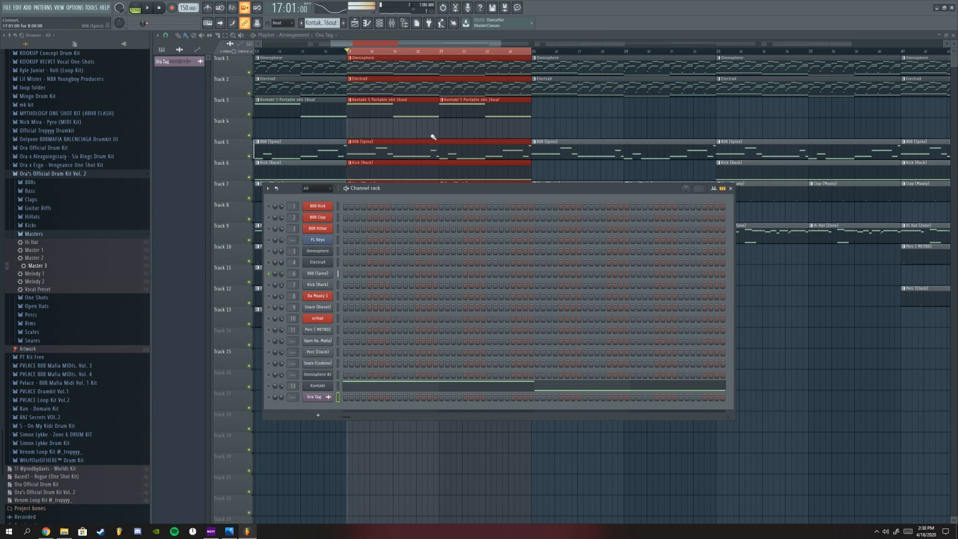
# Step: Replay the soloed 808, shift the channel rack slightly, and turn all channels back on
pyautogui.scroll(-3, 282, 275)
pyautogui.press('space')
pyautogui.press('space')
pyautogui.moveTo(382, 193); pyautogui.dragTo(399, 201)
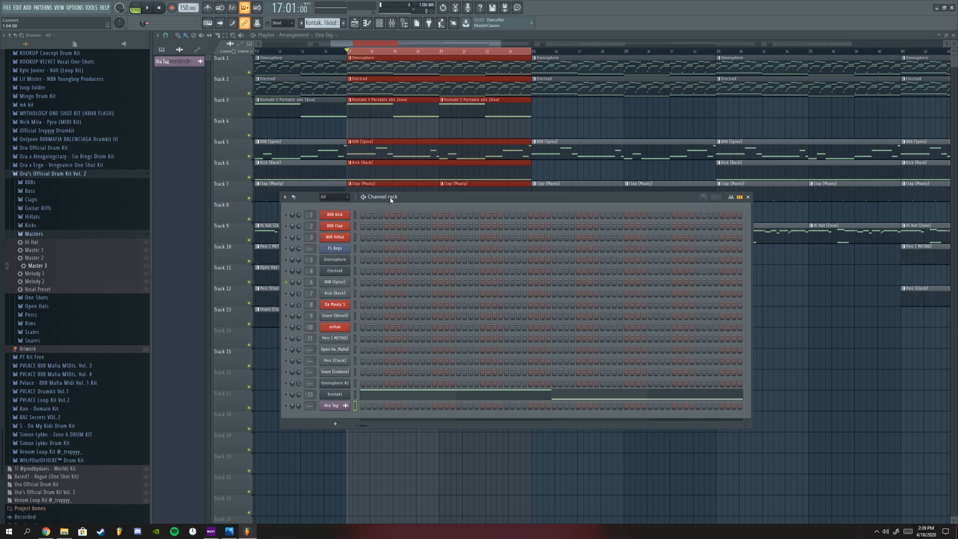
pyautogui.moveTo(375, 202); pyautogui.dragTo(389, 195)
pyautogui.press('space')
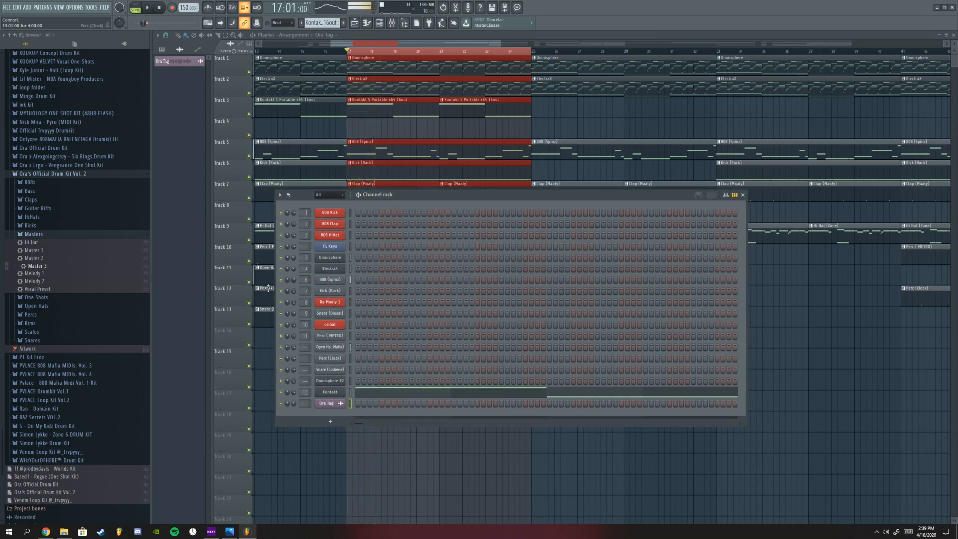
pyautogui.press('space')
# Step: Inspect the 808 (Spinz) channel's sampler settings, close them, and reposition the channel rack
pyautogui.click(330, 280)
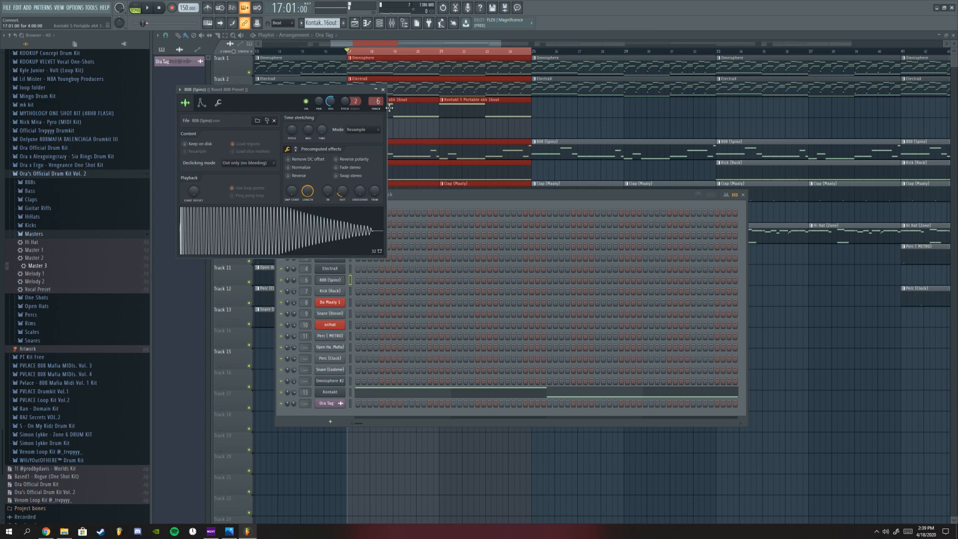
pyautogui.click(383, 89)
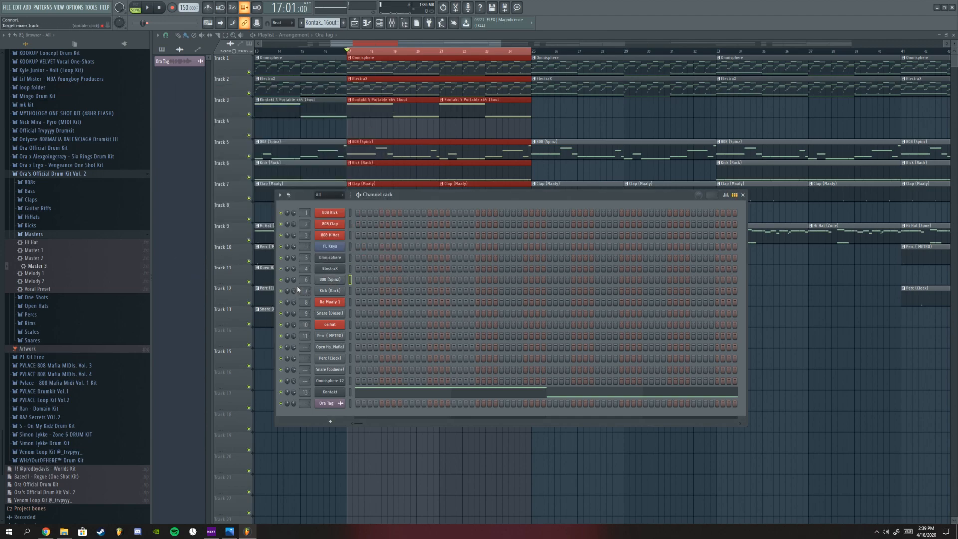
pyautogui.moveTo(423, 200); pyautogui.dragTo(448, 212)
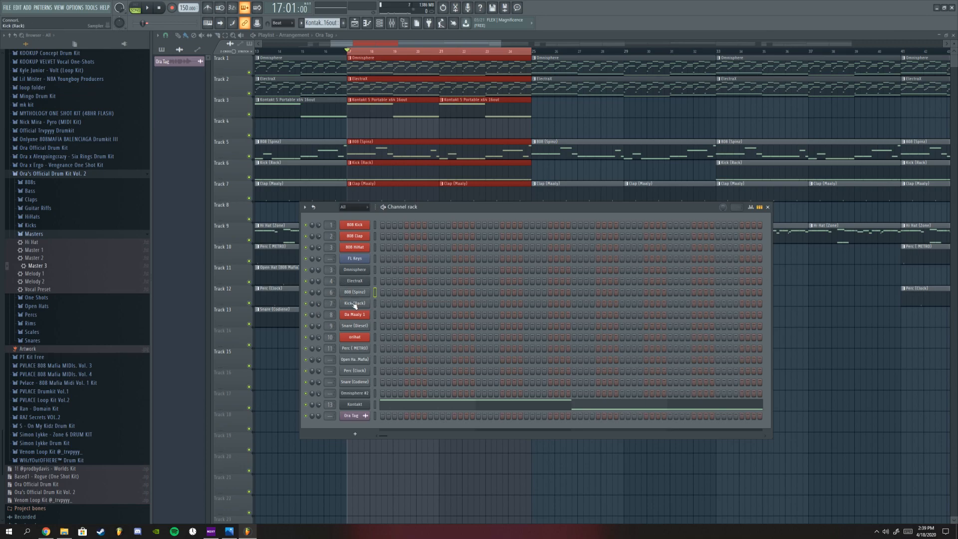
pyautogui.moveTo(417, 208); pyautogui.dragTo(386, 209)
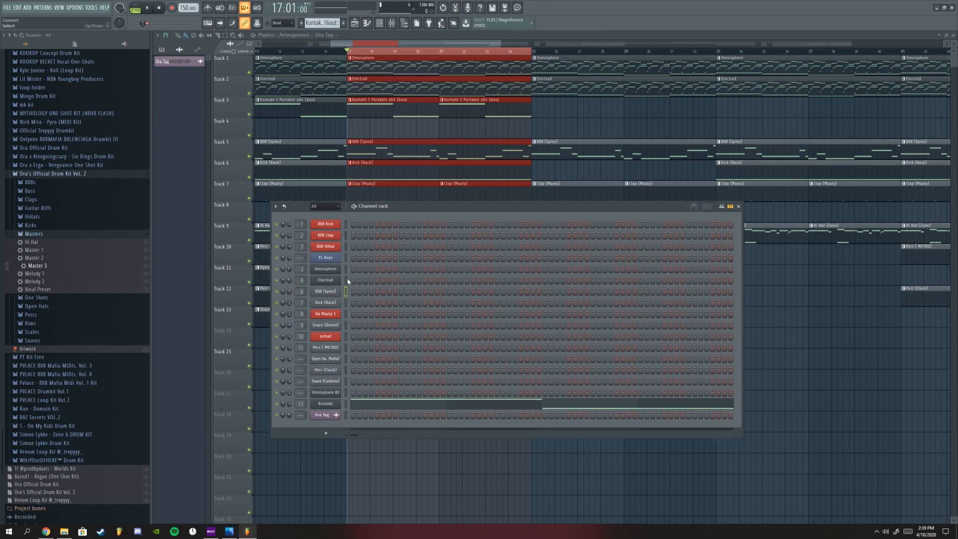
# Step: Solo playlist Track 5 with the 808, unmute Track 6 with the kick, and audition them together
pyautogui.rightClick(249, 156)
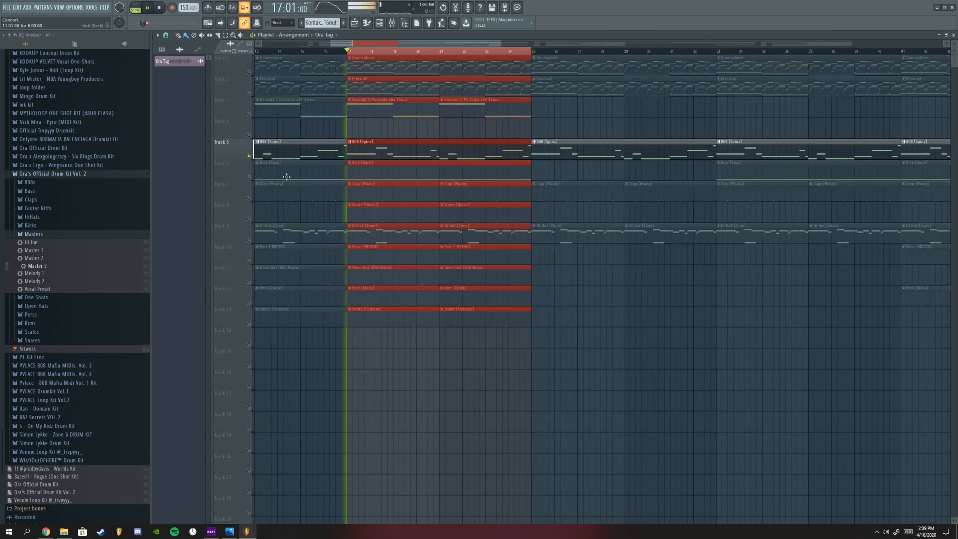
pyautogui.click(249, 177)
pyautogui.press('space')
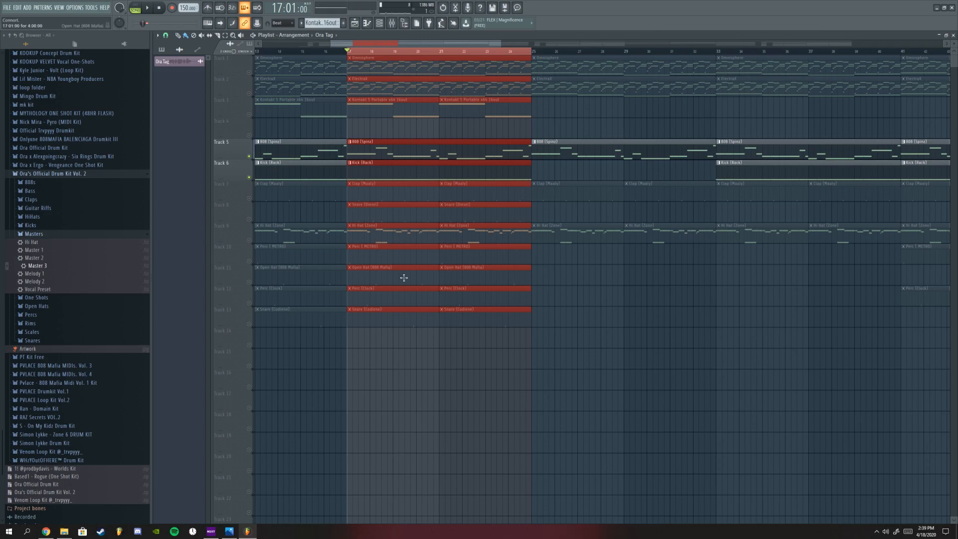
# Step: Lower The Infamous Rack Kick mixer track's fader to line up with the untouched neighbouring faders while playing the kick and 808
pyautogui.click(391, 23)
pyautogui.press('space')
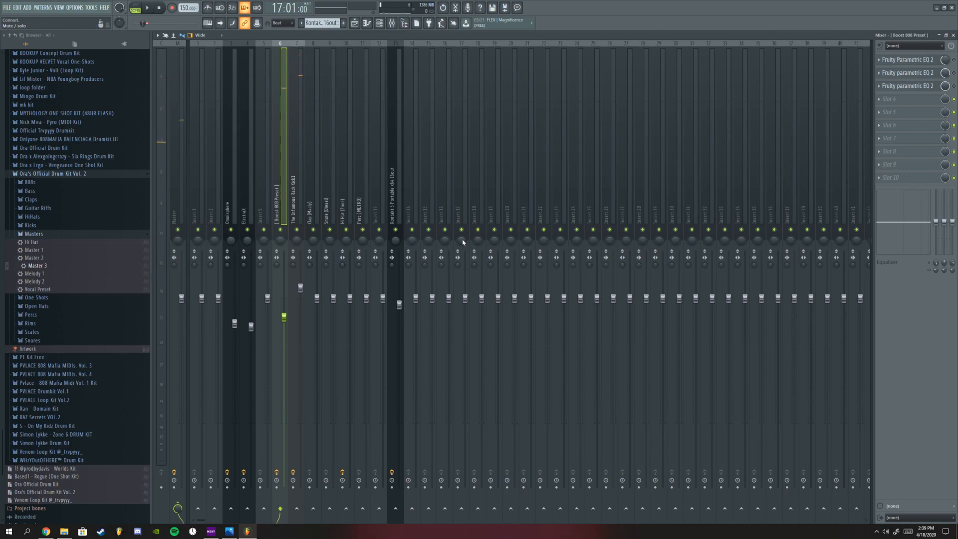
pyautogui.click(300, 288)
pyautogui.press('space')
pyautogui.moveTo(300, 291); pyautogui.dragTo(302, 302)
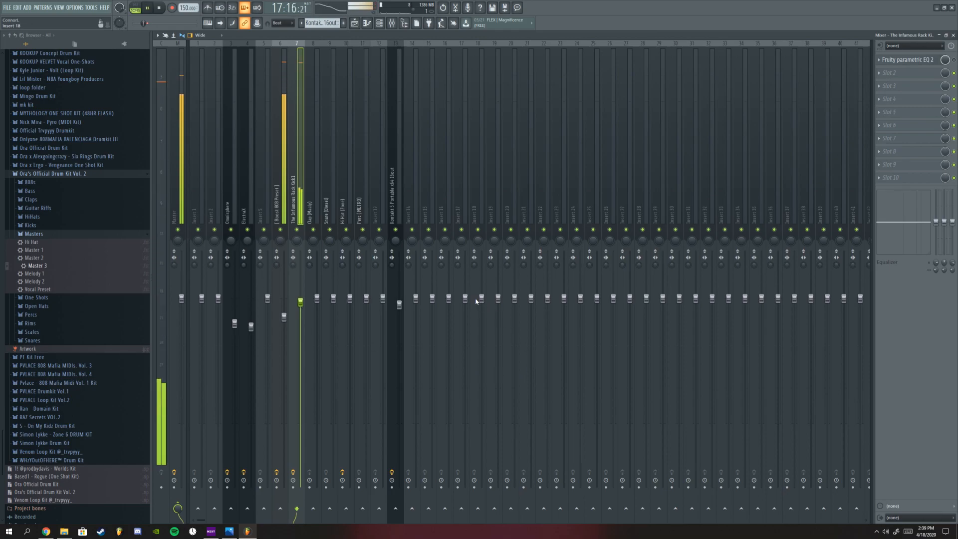
# Step: Unsolo Track 5 in the playlist to restore all tracks, play the full section, and check the mixer levels
pyautogui.press('F5')
pyautogui.press('space')
pyautogui.rightClick(249, 157)
pyautogui.press('space')
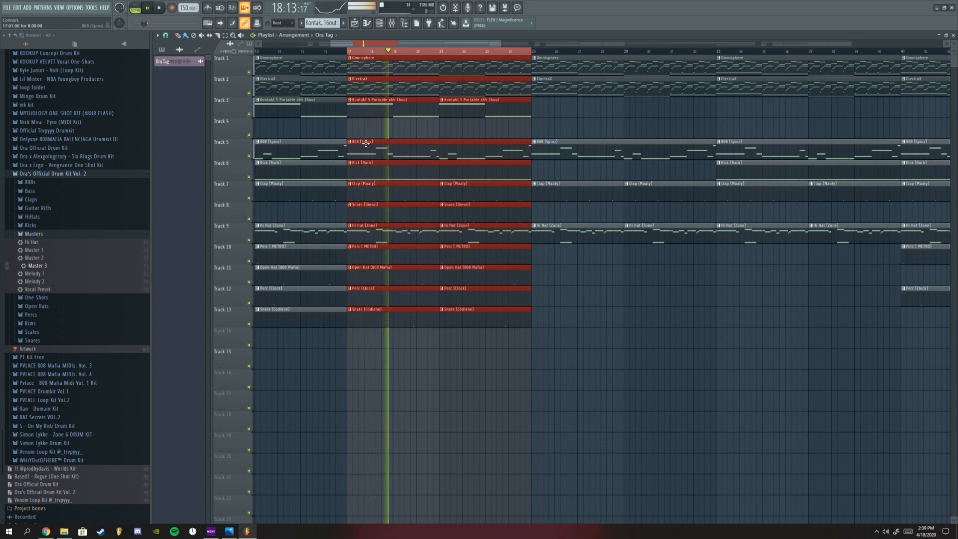
pyautogui.press('space')
pyautogui.press('F9')
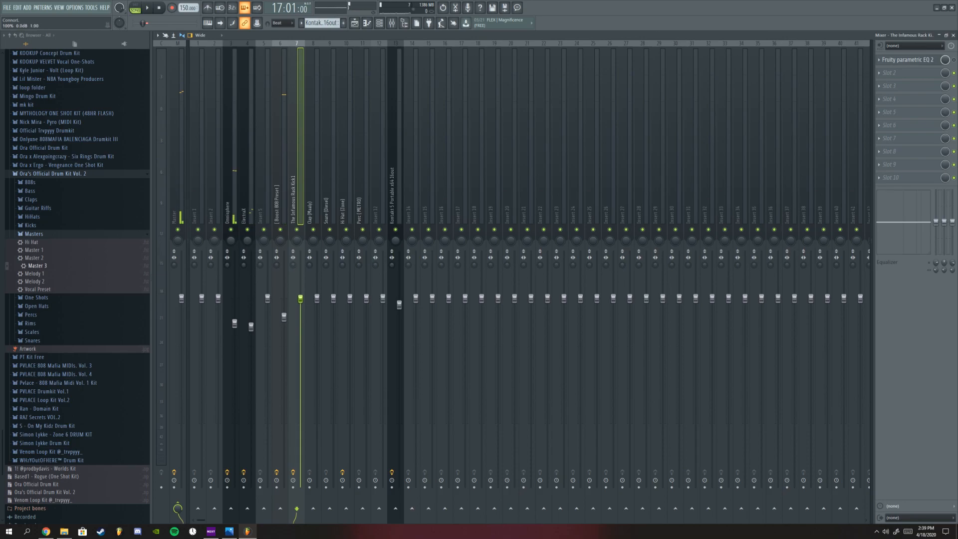
pyautogui.click(953, 34)
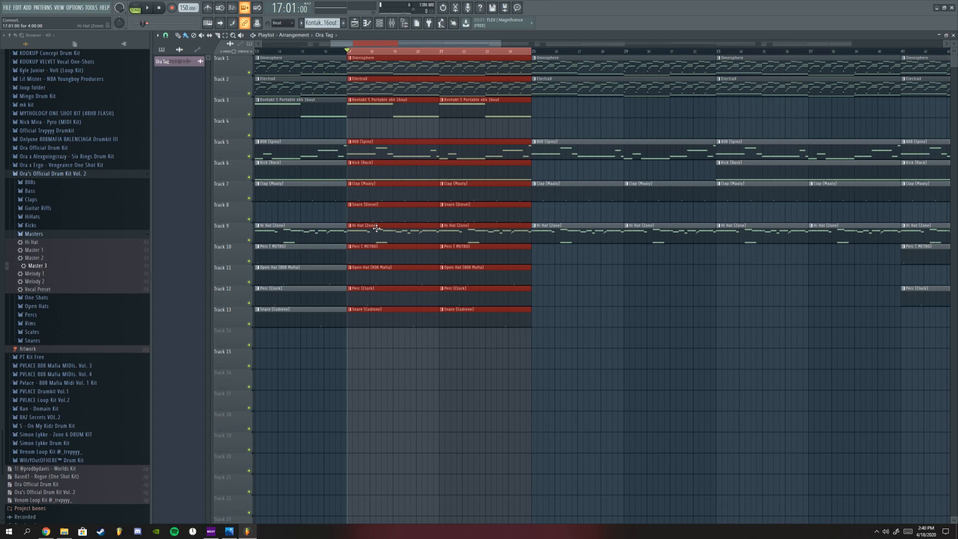
# Step: Solo playlist Track 7 with the clap, unmute Tracks 6 and 5, and play clap, kick and 808 together
pyautogui.hotkey('ctrl', 'd')
pyautogui.moveTo(349, 59); pyautogui.dragTo(534, 64)
pyautogui.press('space')
pyautogui.press('space')
pyautogui.rightClick(249, 198)
pyautogui.press('space')
pyautogui.click(249, 177)
pyautogui.click(249, 157)
pyautogui.press('space')
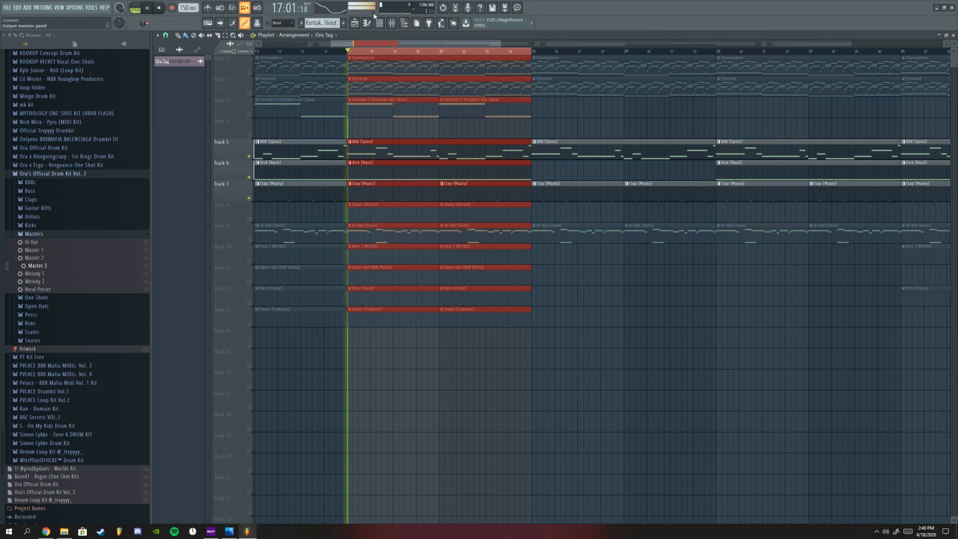
# Step: Raise the Da Maaly 1 clap's level-adjustment volume to about 124% in its miscellaneous channel settings and audition it
pyautogui.press('F6')
pyautogui.moveTo(383, 214); pyautogui.dragTo(355, 215)
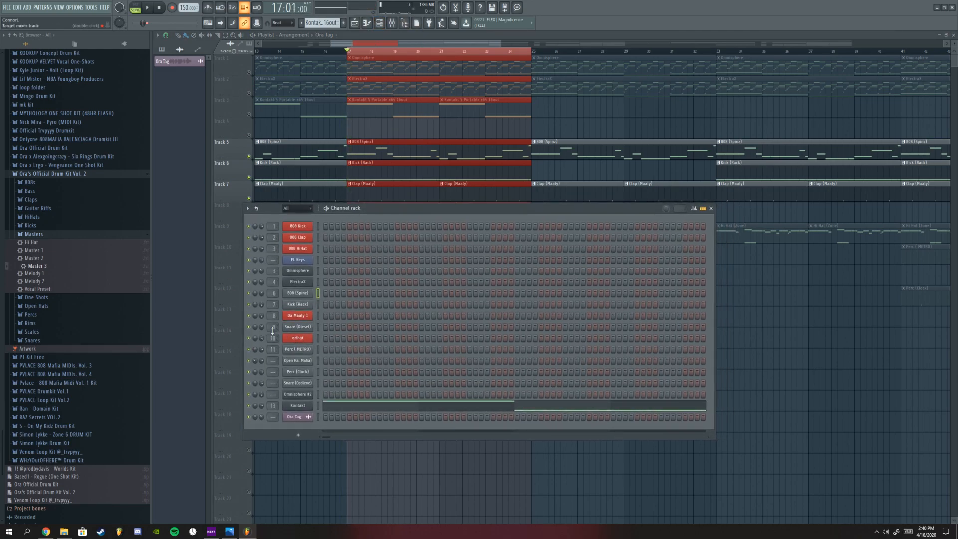
pyautogui.click(308, 316)
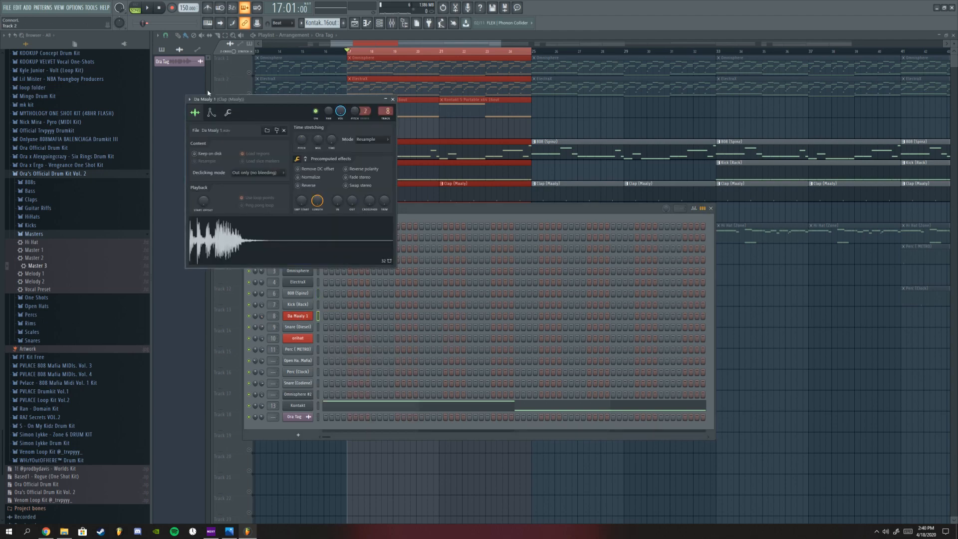
pyautogui.click(227, 113)
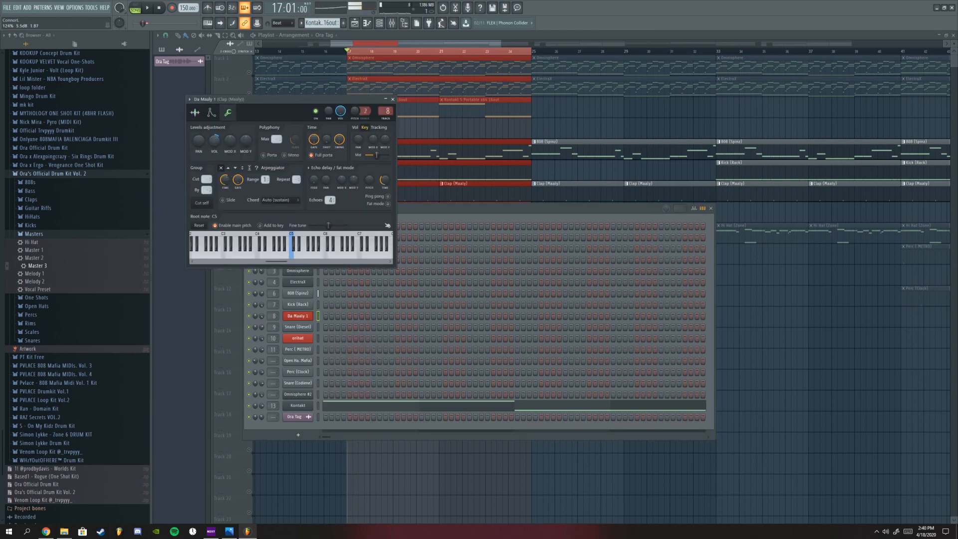
pyautogui.press('space')
pyautogui.press('space')
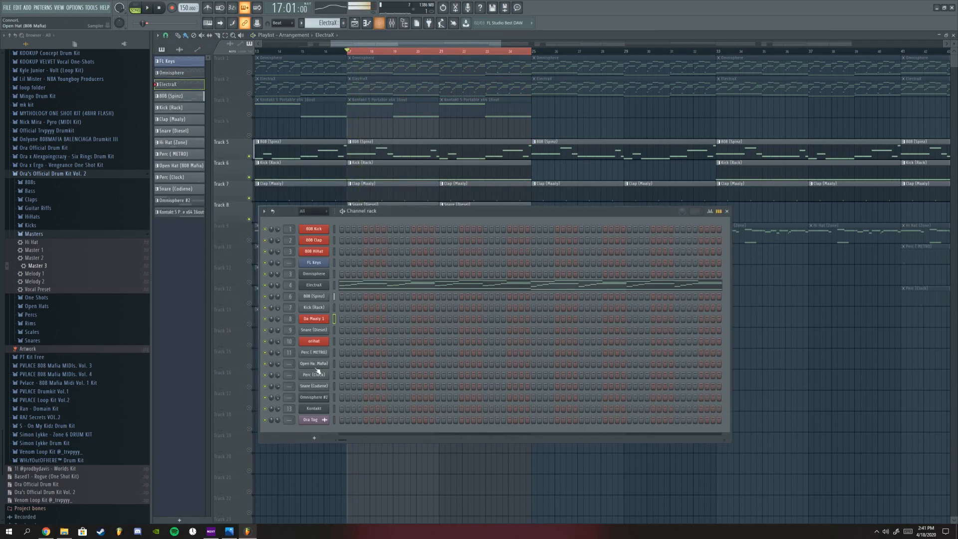
# Step: Set the Snare (Diesel) channel's volume to about 64% while playing it with the 808, kick and clap
pyautogui.press('F6')
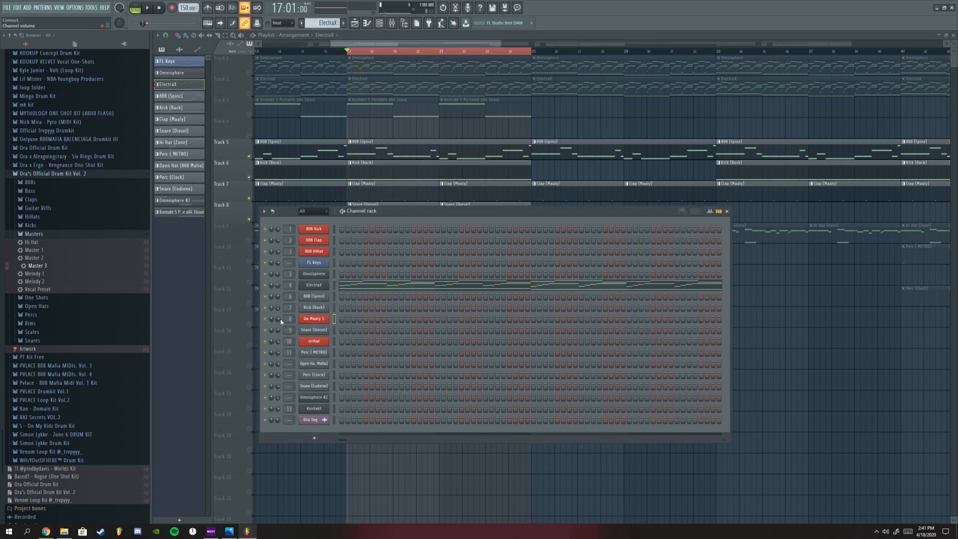
pyautogui.press('space')
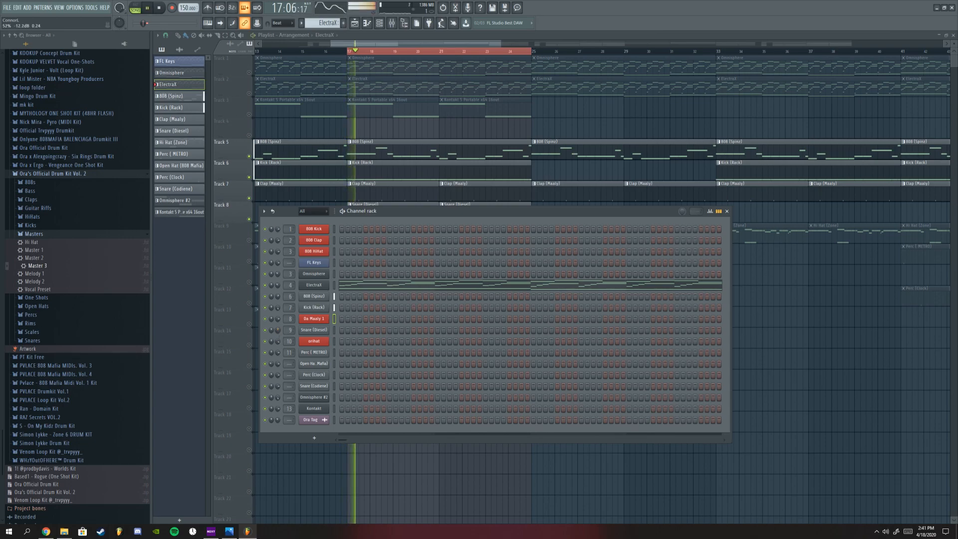
pyautogui.press('space')
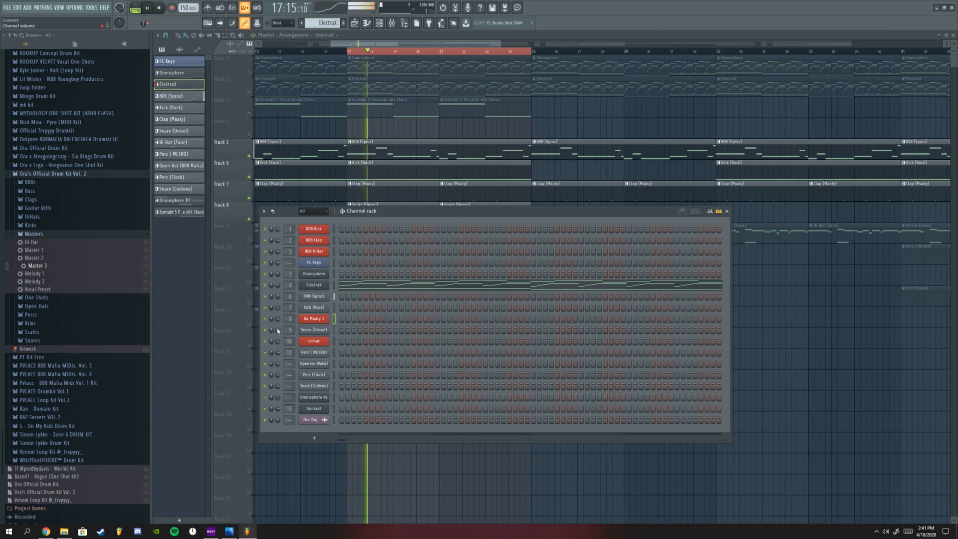
pyautogui.press('space')
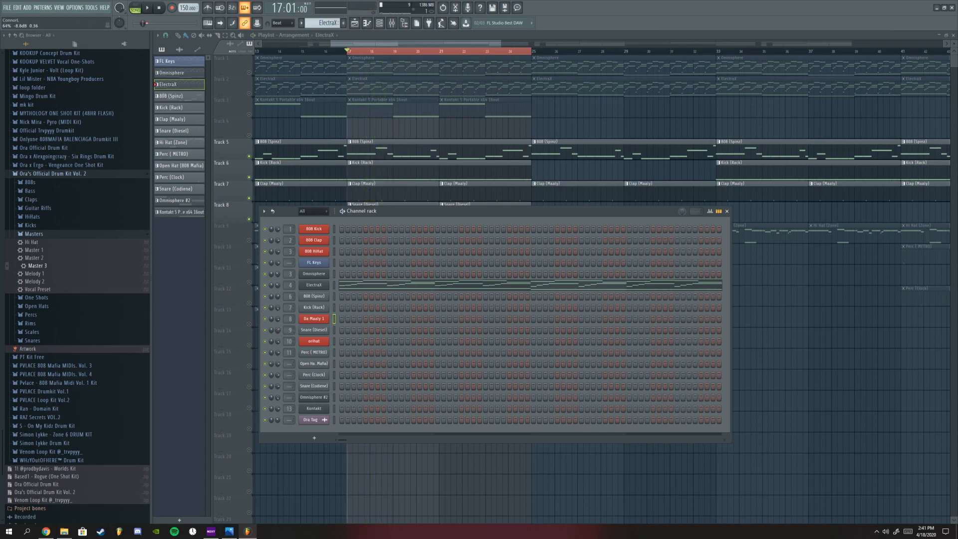
pyautogui.press('space')
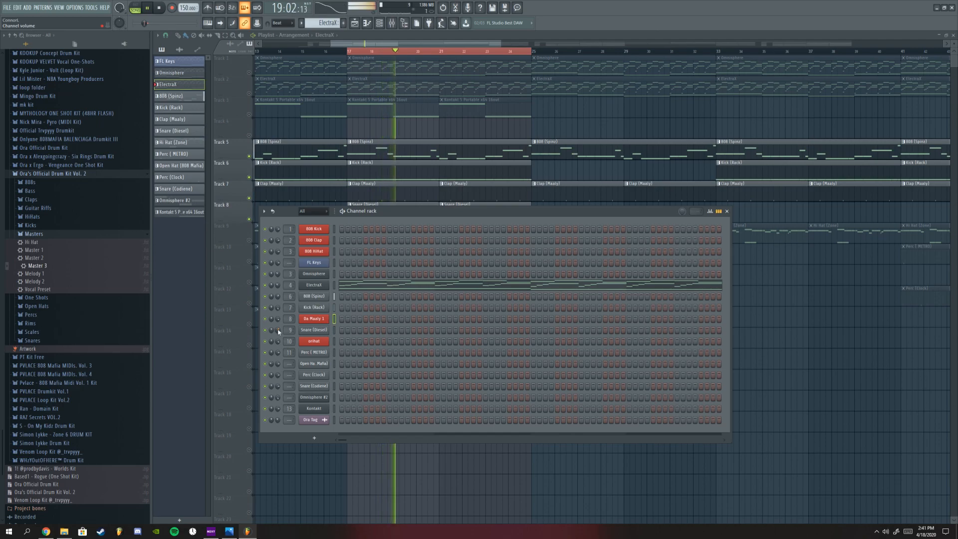
pyautogui.press('space')
pyautogui.press('F6')
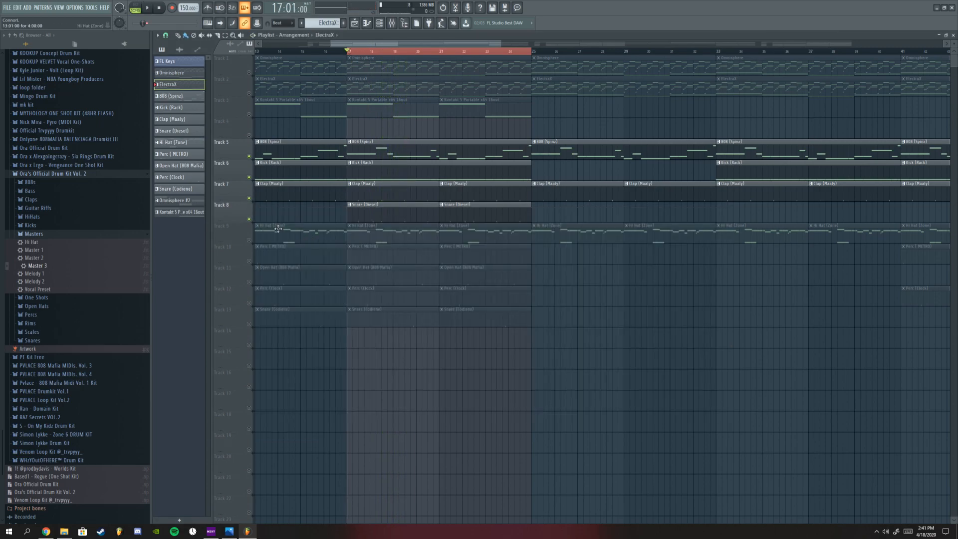
# Step: Unmute playlist Track 9 with the hi-hat and audition it together with the 808, kick, clap and snare
pyautogui.click(249, 241)
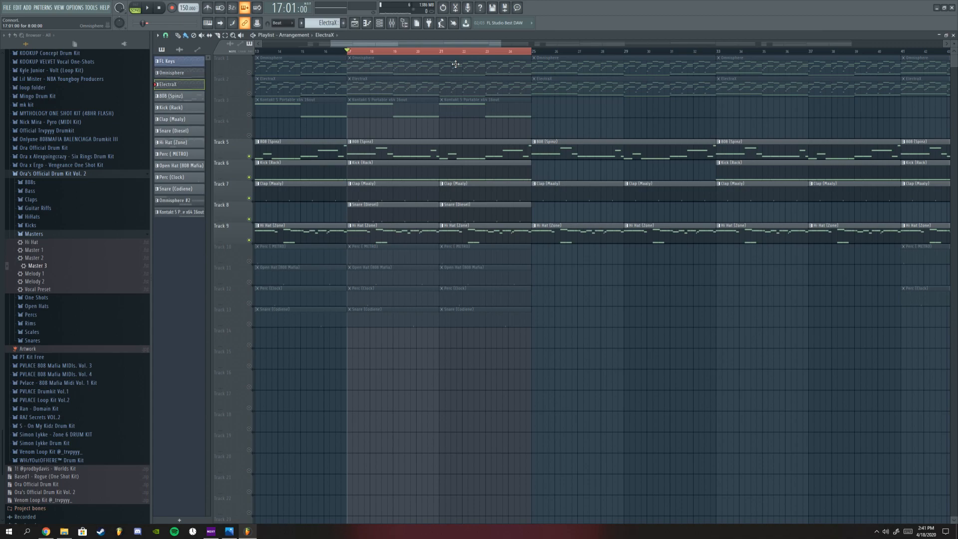
pyautogui.click(380, 23)
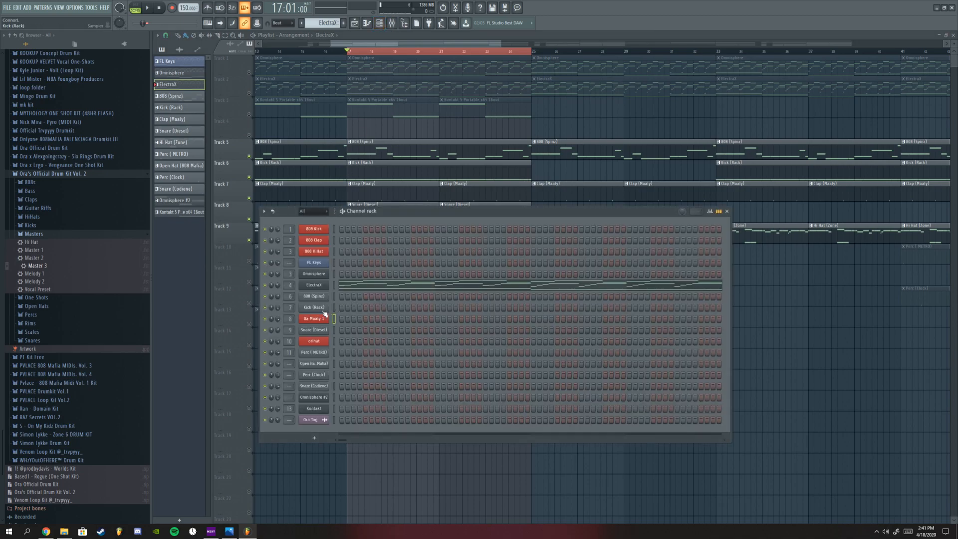
pyautogui.press('space')
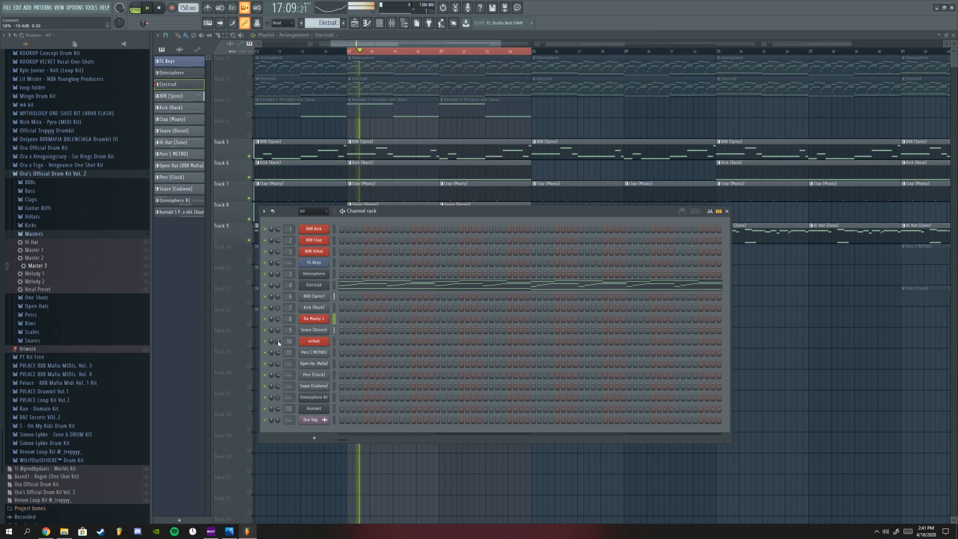
pyautogui.press('F6')
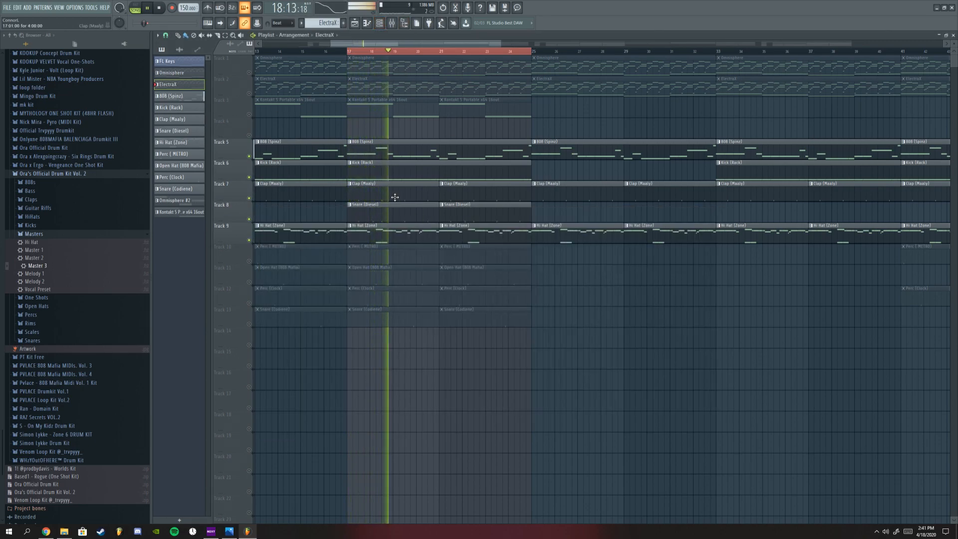
pyautogui.press('space')
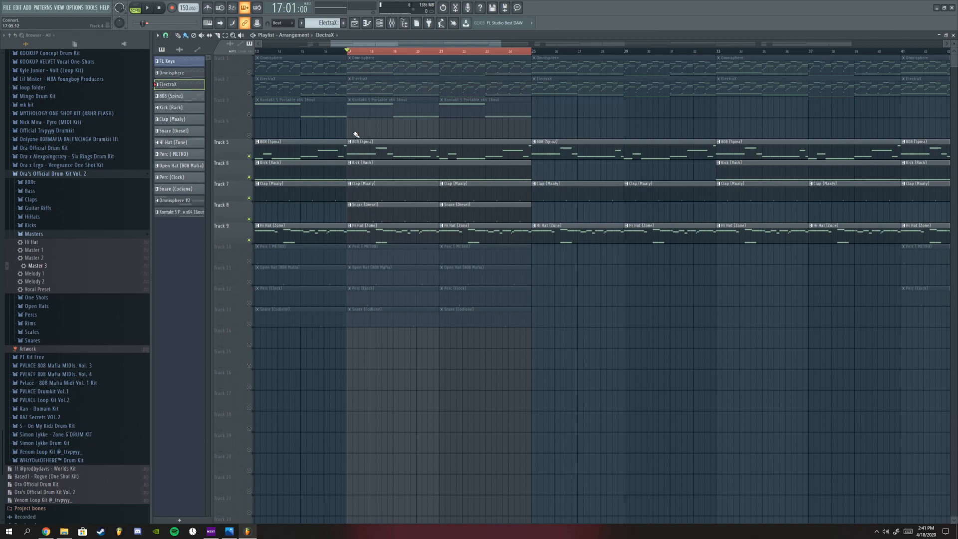
pyautogui.click(379, 23)
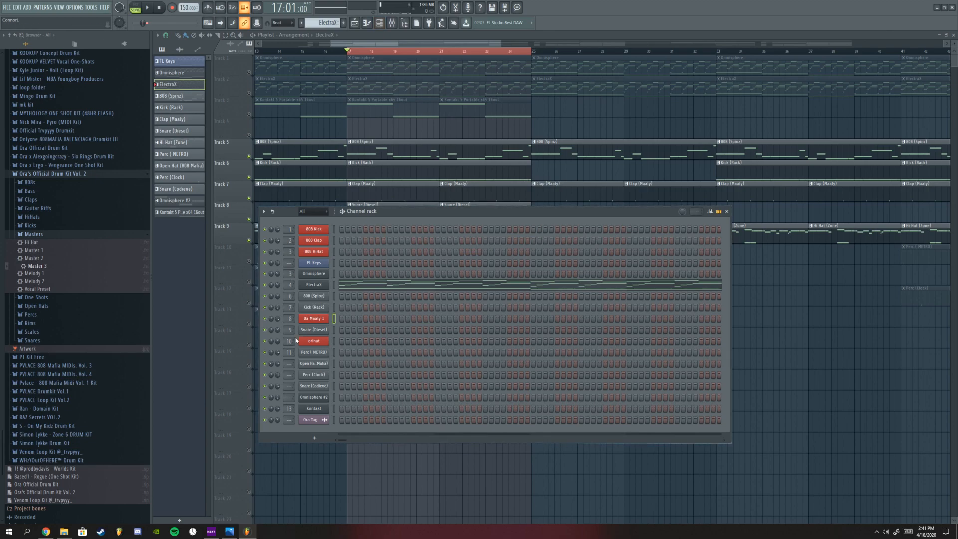
pyautogui.press('space')
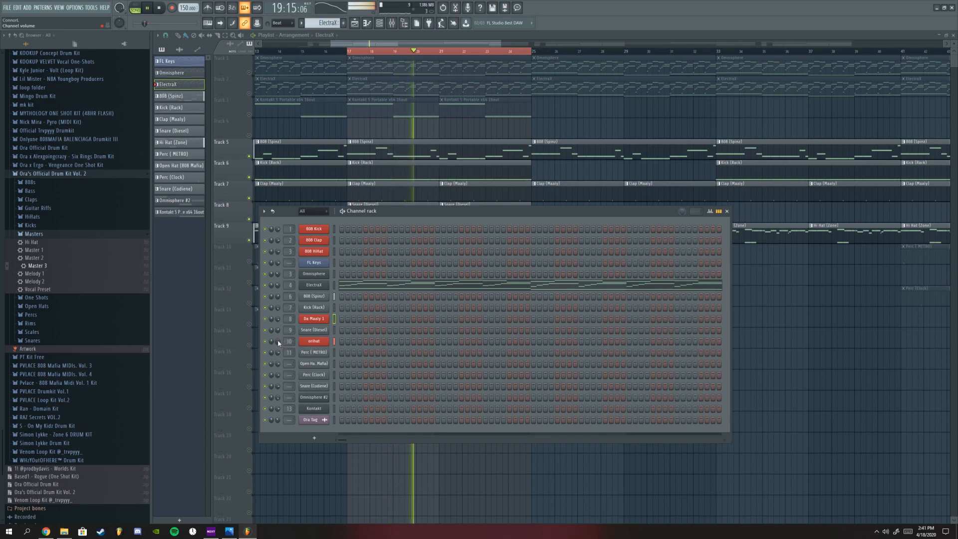
pyautogui.press('space')
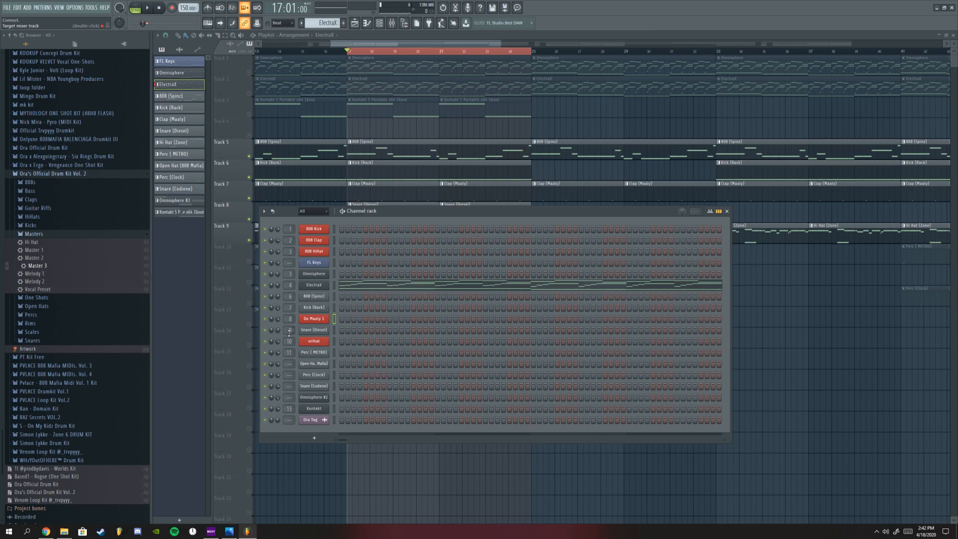
# Step: Raise the Hi Hat (Zone) mixer track's fader moderately above its default level, auditioning the drum loop to judge it
pyautogui.doubleClick(289, 332)
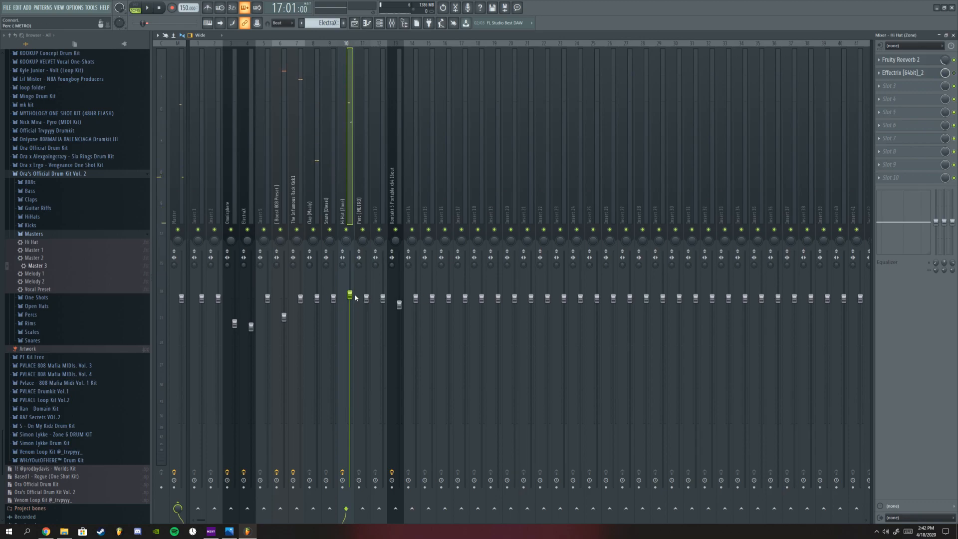
pyautogui.moveTo(351, 296); pyautogui.dragTo(351, 251)
pyautogui.press('space')
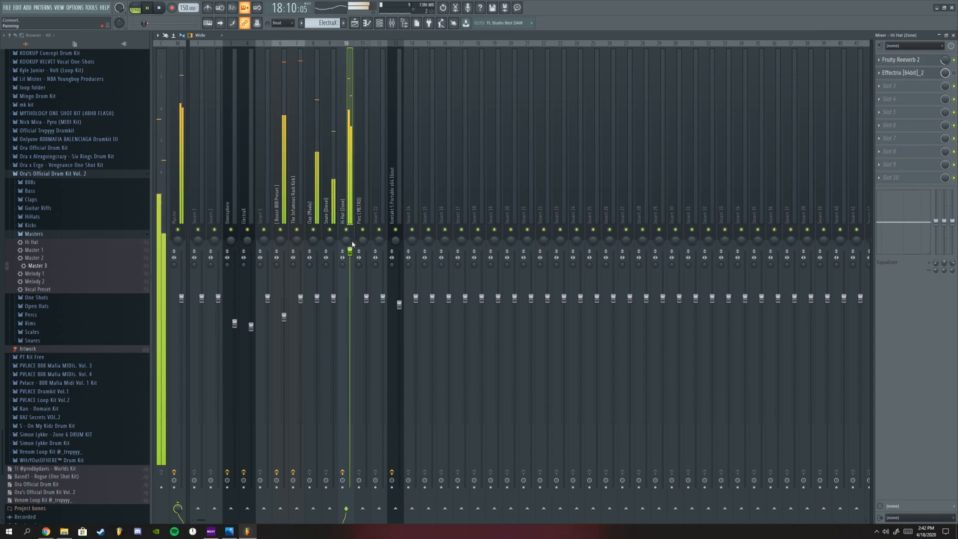
pyautogui.press('space')
pyautogui.moveTo(353, 254); pyautogui.dragTo(351, 283)
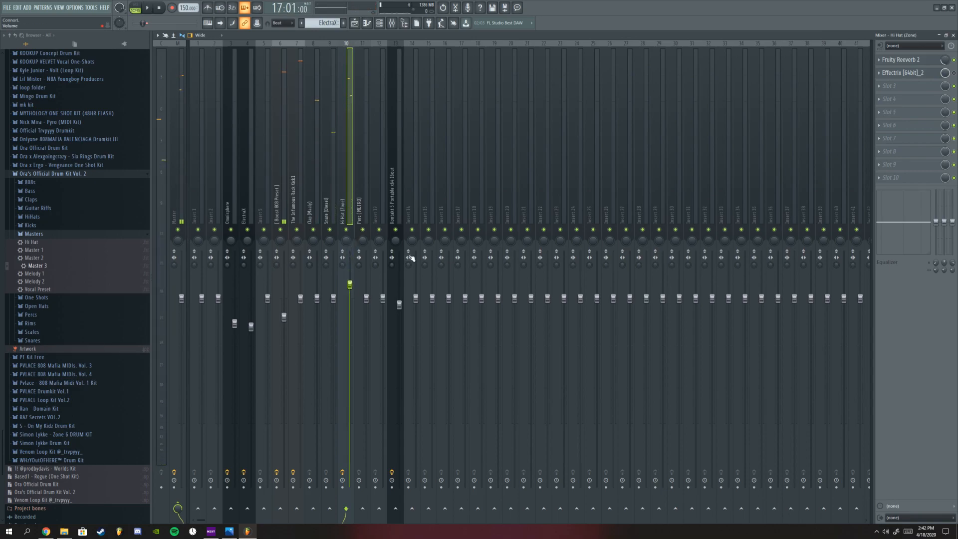
pyautogui.click(953, 35)
pyautogui.press('space')
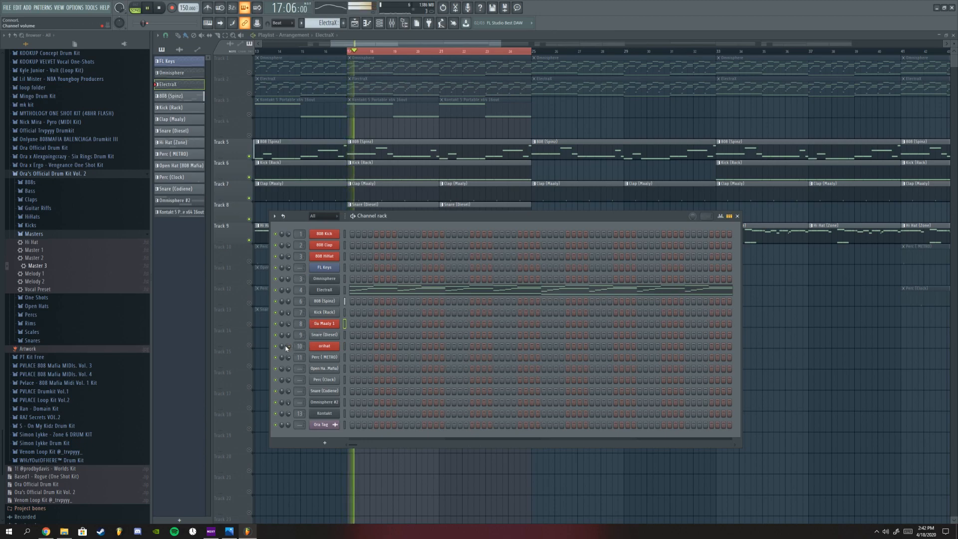
pyautogui.press('space')
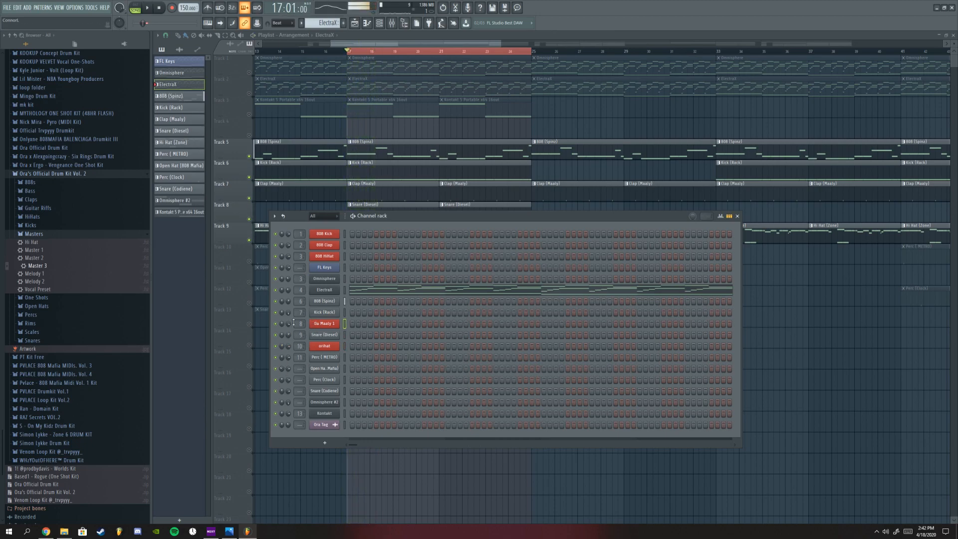
# Step: Route the Open Hat (808 Mafia), Perc (Clock) and Snare (Codiene) channels to mixer tracks 14, 15 and 16, and play the loop
pyautogui.click(392, 26)
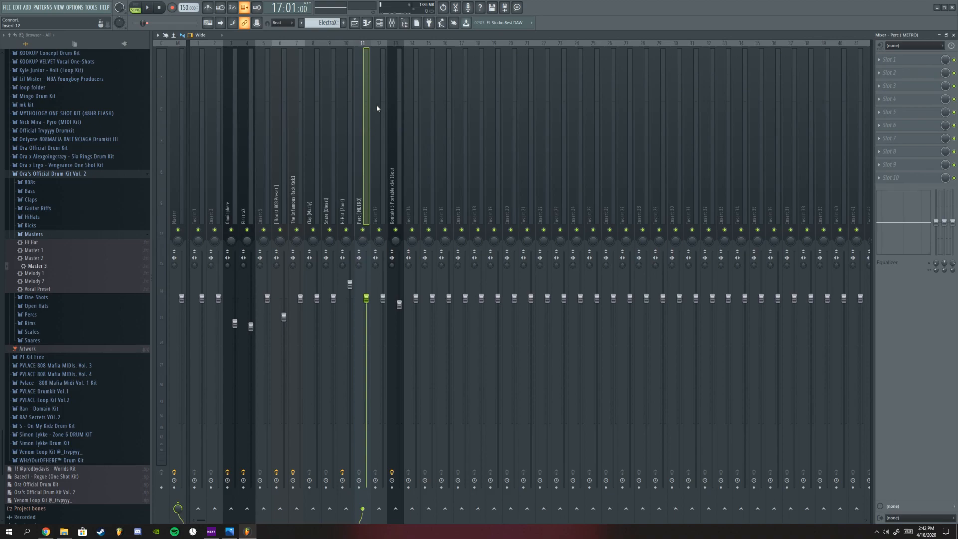
pyautogui.press('F9')
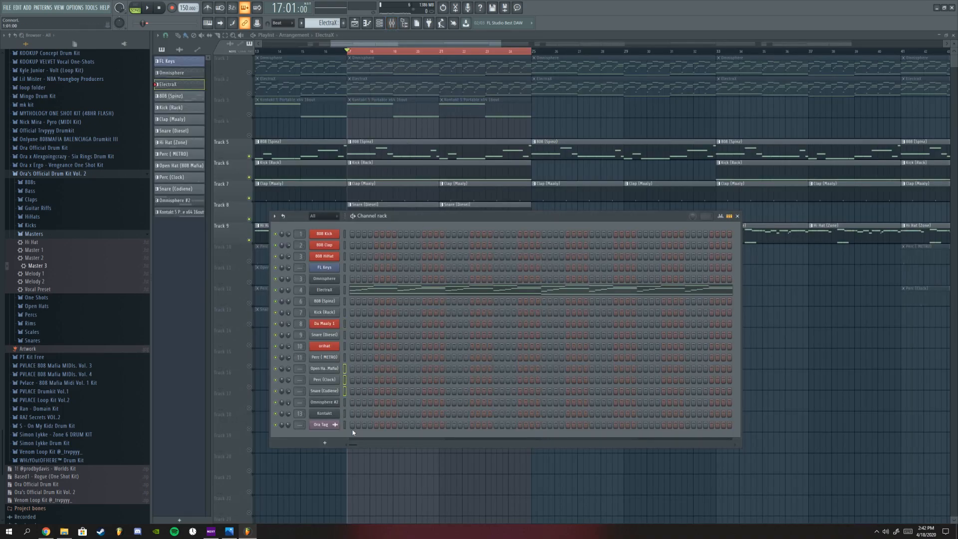
pyautogui.press('F9')
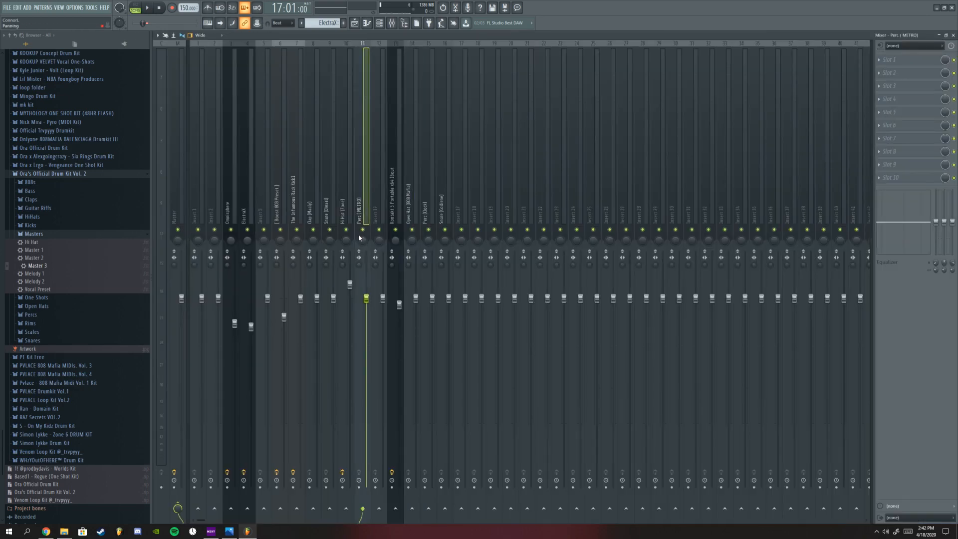
pyautogui.press('space')
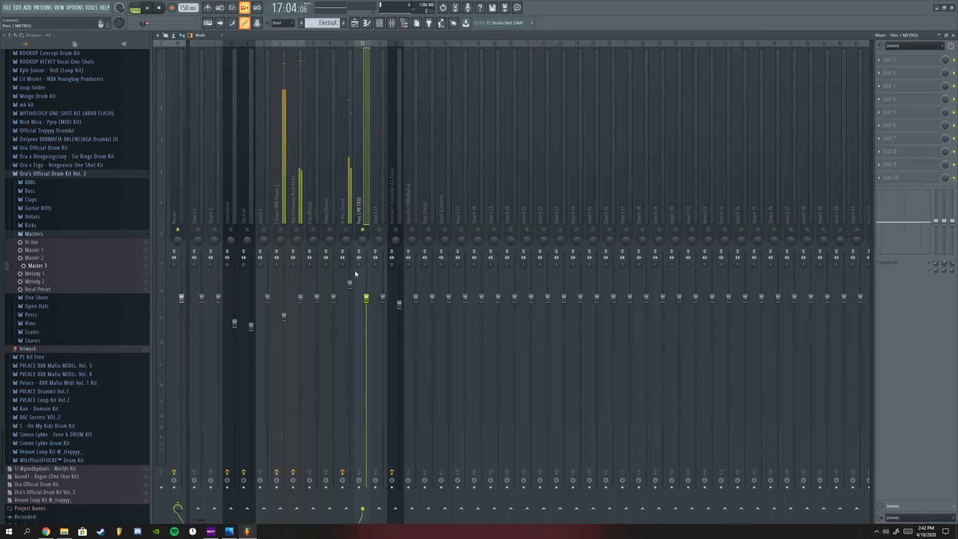
pyautogui.press('space')
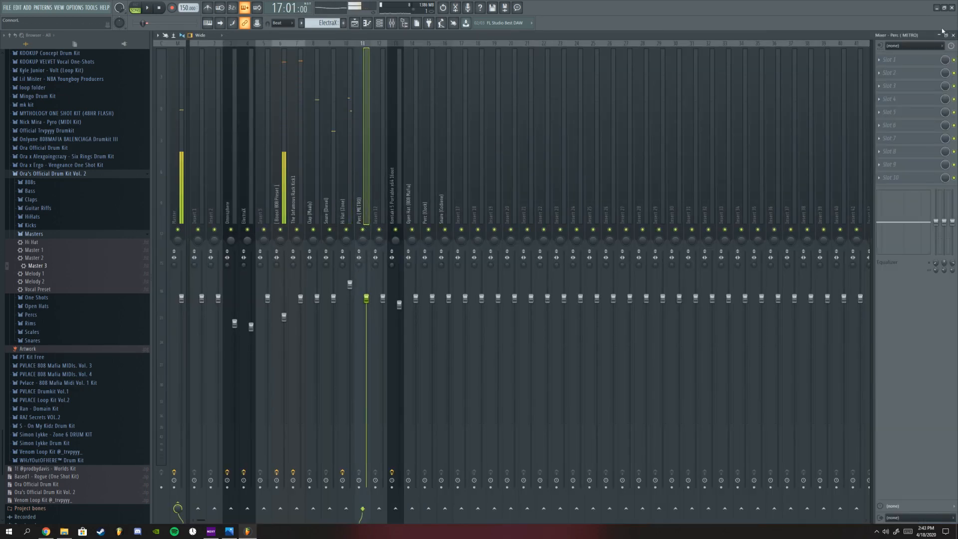
# Step: Unmute playlist Track 10 with Perc (METRO) and nudge that channel's volume up slightly while auditioning it with the drums
pyautogui.press('F9')
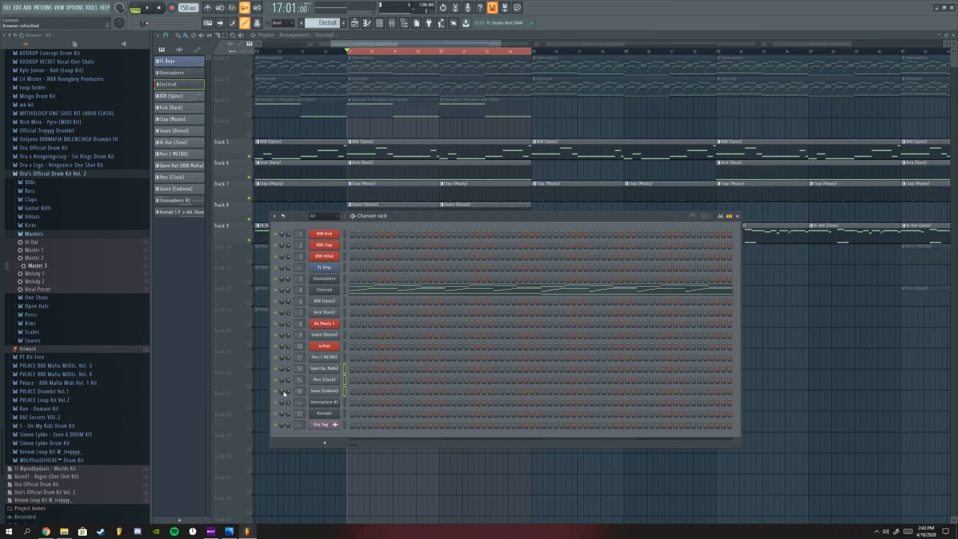
pyautogui.click(379, 25)
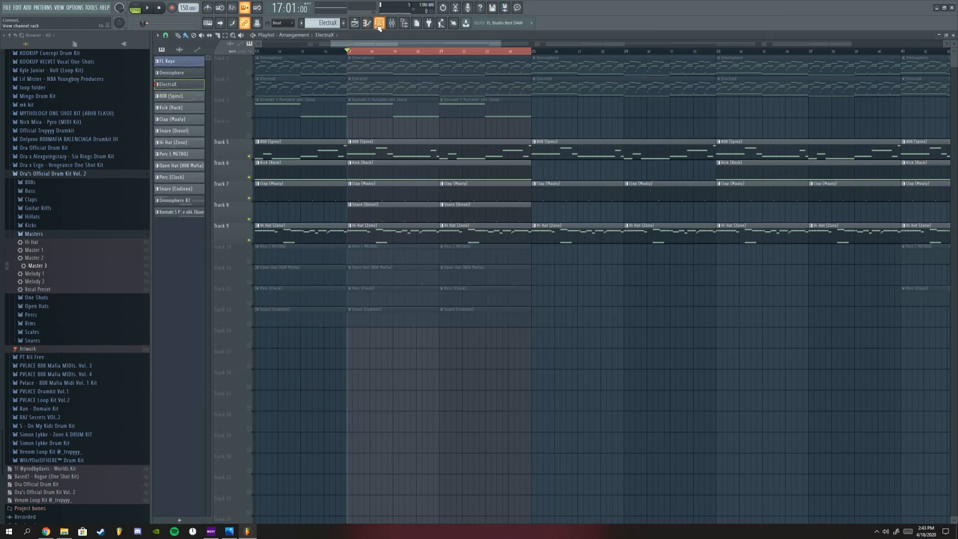
pyautogui.click(249, 261)
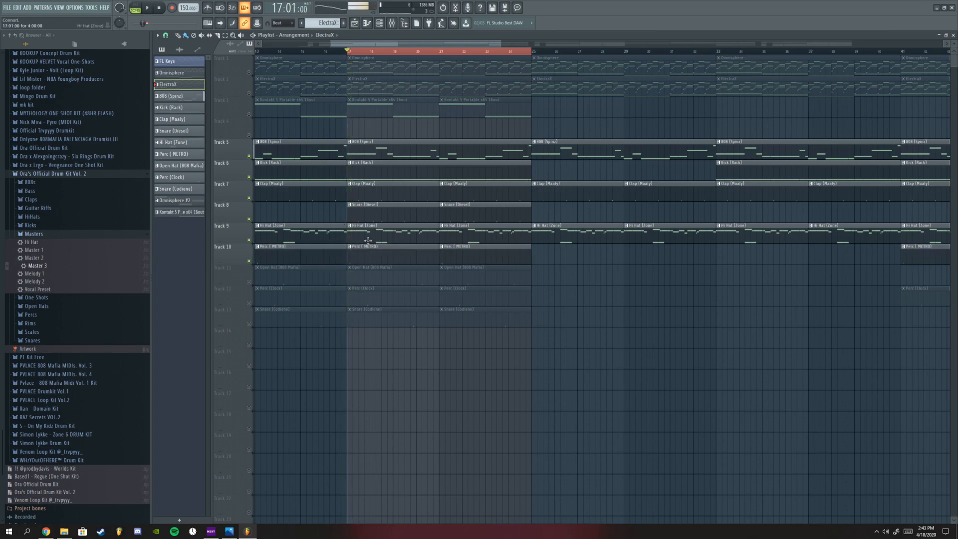
pyautogui.click(378, 23)
pyautogui.press('space')
pyautogui.press('space')
pyautogui.moveTo(288, 357); pyautogui.dragTo(288, 354)
pyautogui.press('space')
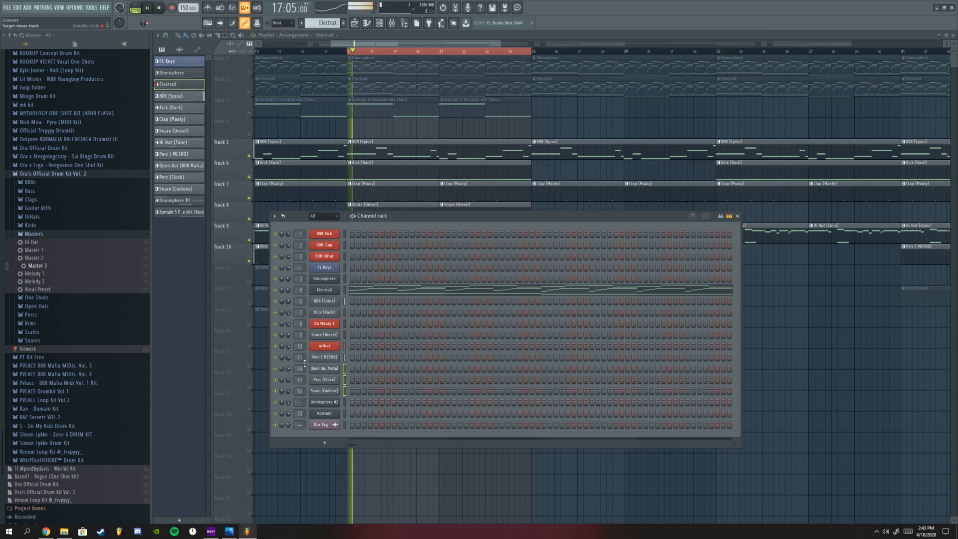
pyautogui.press('space')
# Step: Inspect the Perc (METRO) channel's sample settings and mixer track, and play the drums again
pyautogui.click(324, 357)
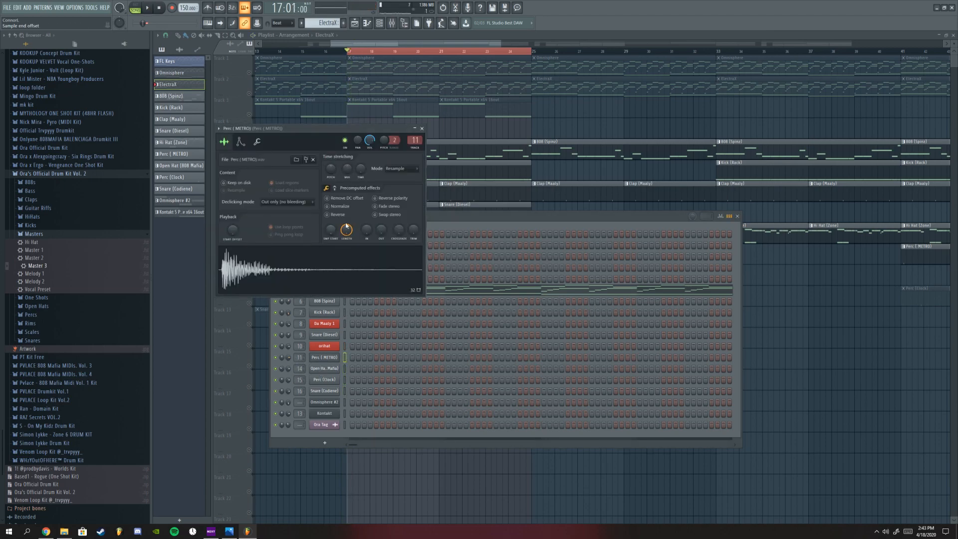
pyautogui.press('F9')
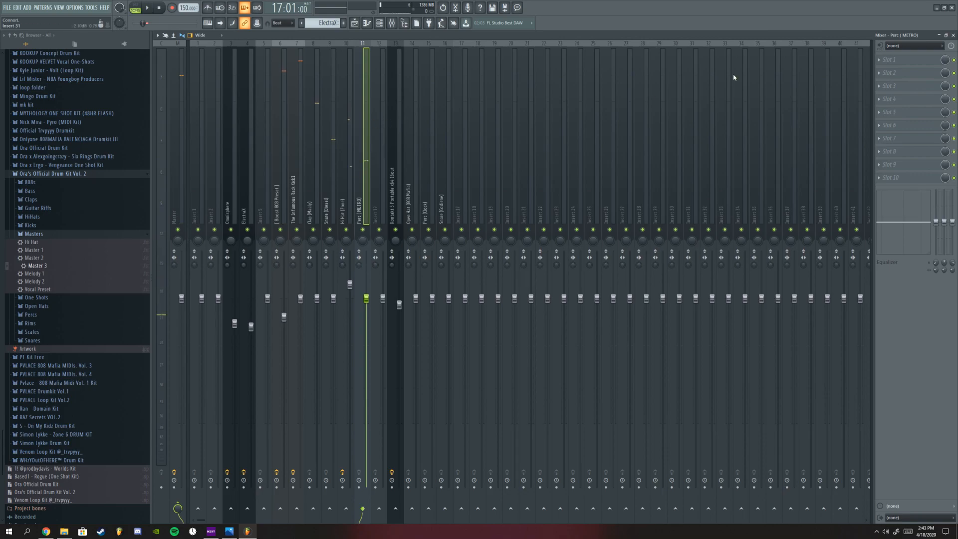
pyautogui.click(953, 35)
pyautogui.press('space')
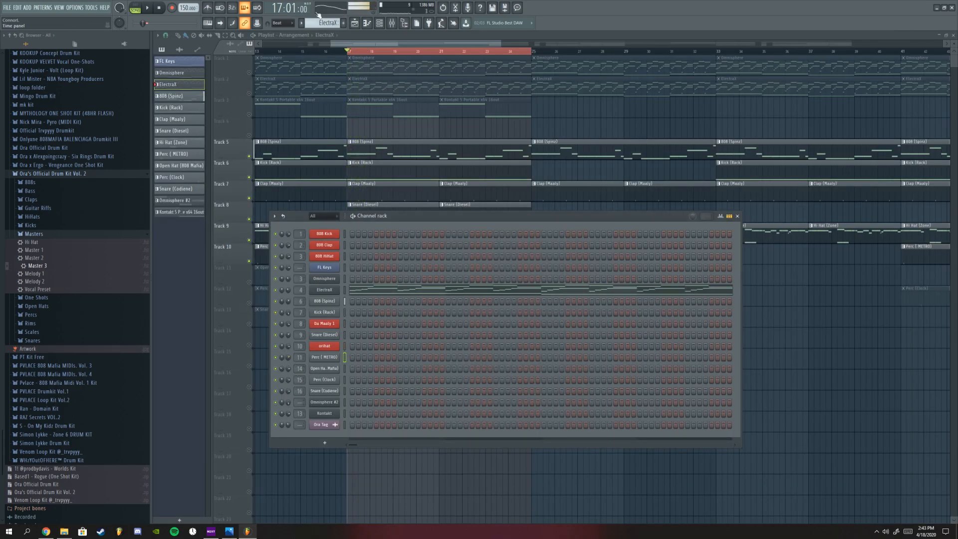
# Step: Unmute playlist Track 11 with the Open Hat (808 Mafia) and play it with the other drums, checking the mixer levels
pyautogui.click(373, 23)
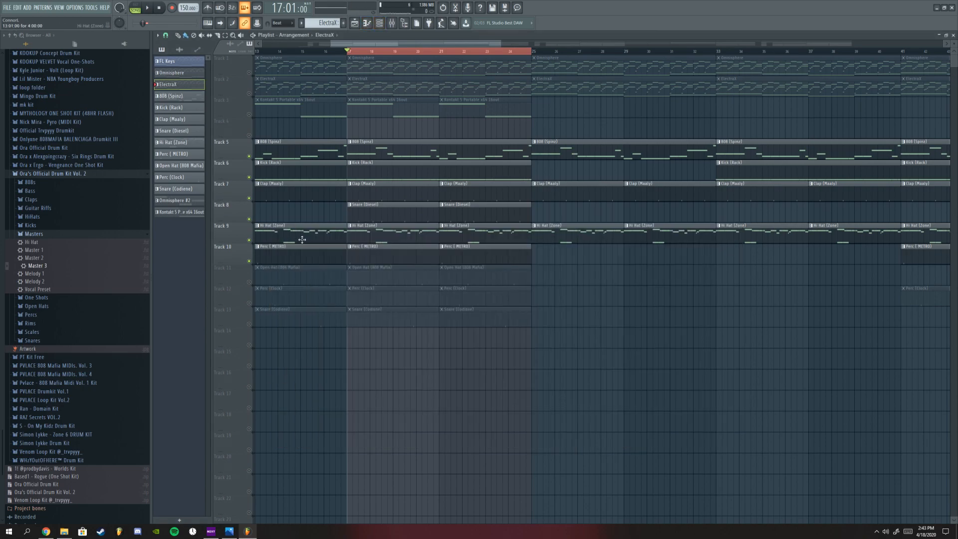
pyautogui.press('space')
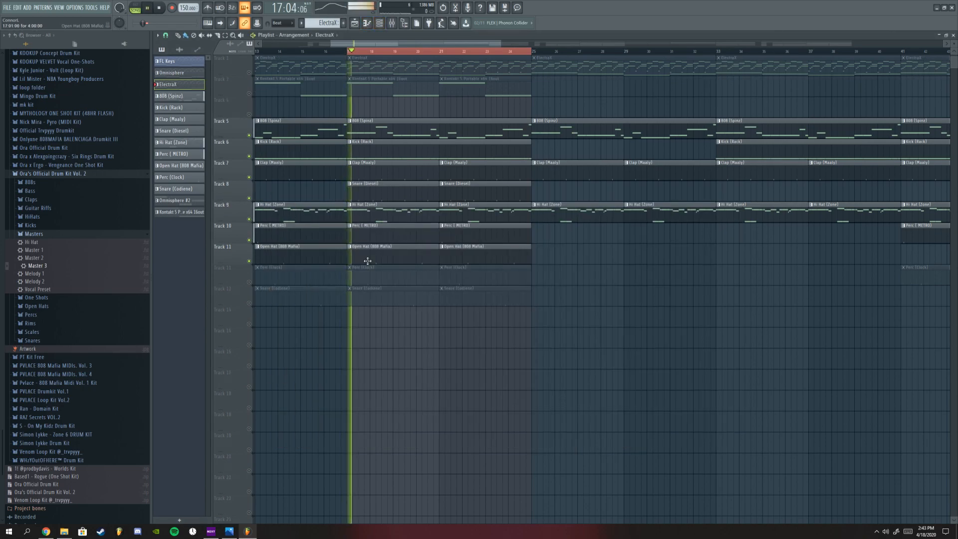
pyautogui.click(392, 24)
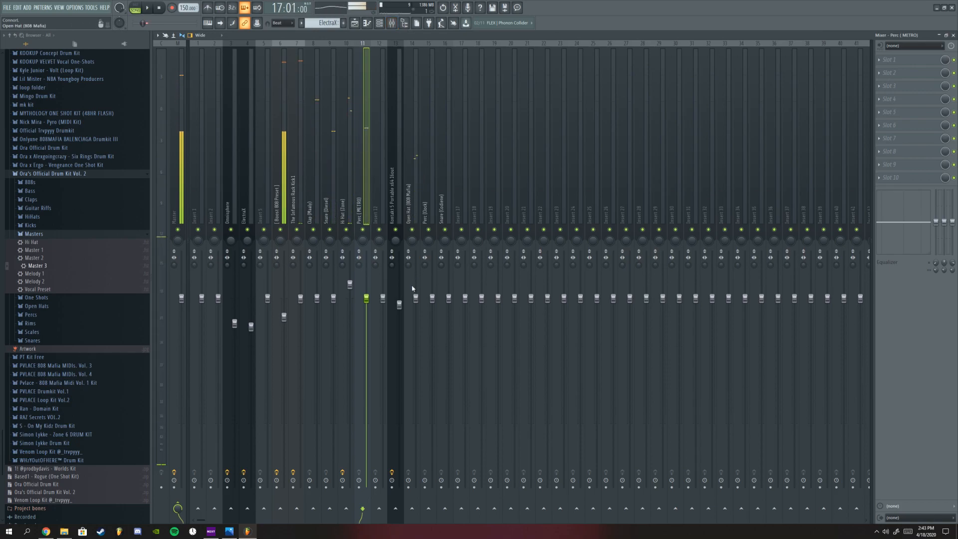
# Step: Set the Open Hat (808 Mafia) mixer fader slightly below its default level, replaying the drum loop between adjustments
pyautogui.moveTo(420, 299); pyautogui.dragTo(417, 359)
pyautogui.press('space')
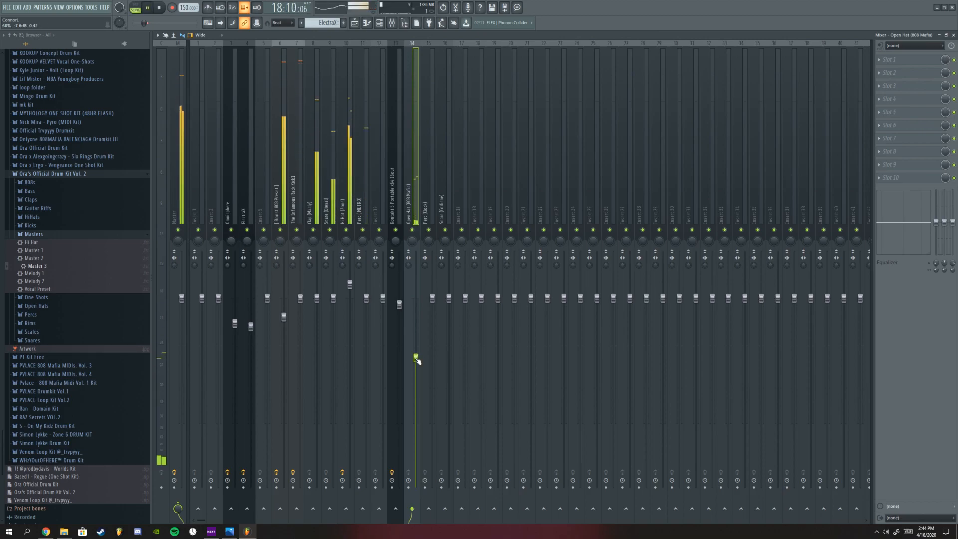
pyautogui.press('space')
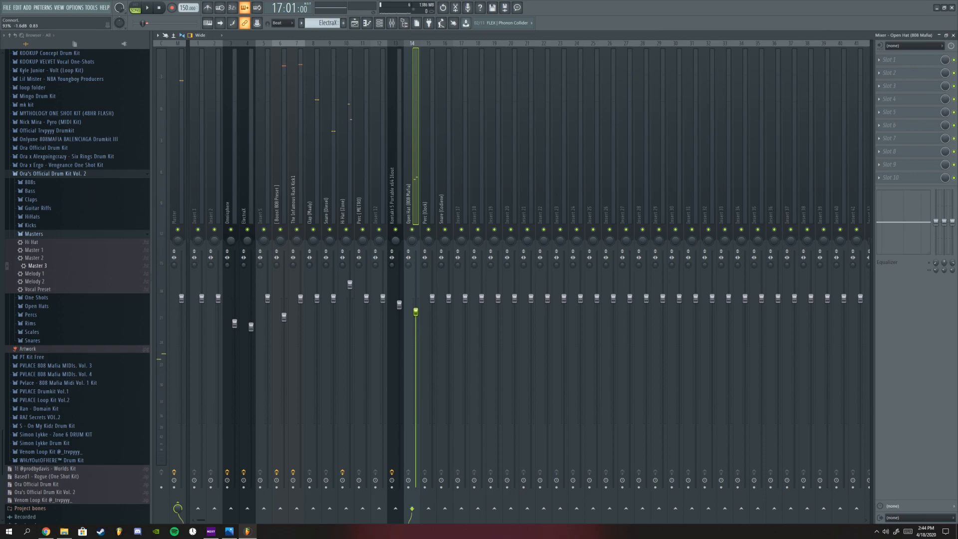
pyautogui.press('space')
pyautogui.moveTo(416, 315)
pyautogui.mouseDown()
pyautogui.moveTo(416, 325)
pyautogui.moveTo(416, 315)
pyautogui.mouseUp()
pyautogui.press('space')
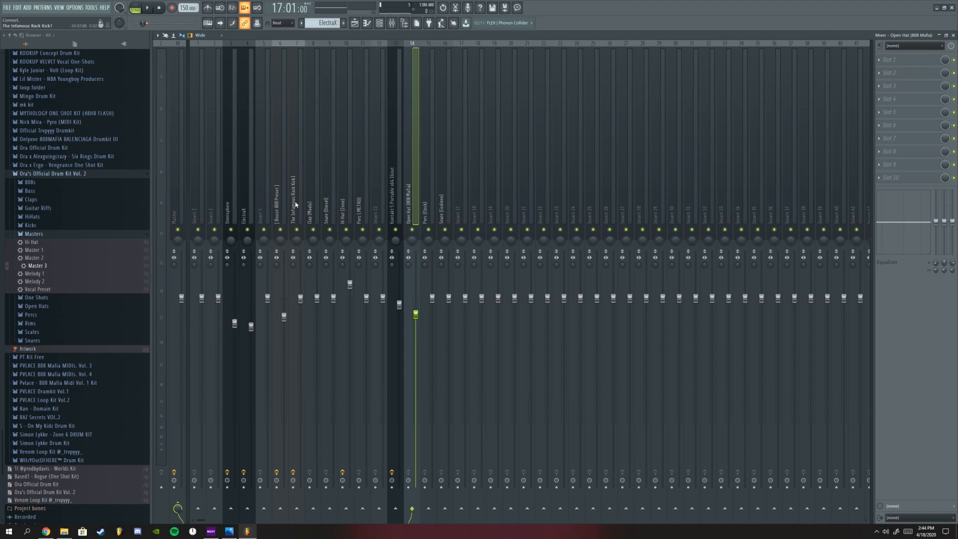
pyautogui.moveTo(417, 322); pyautogui.dragTo(417, 325)
pyautogui.press('space')
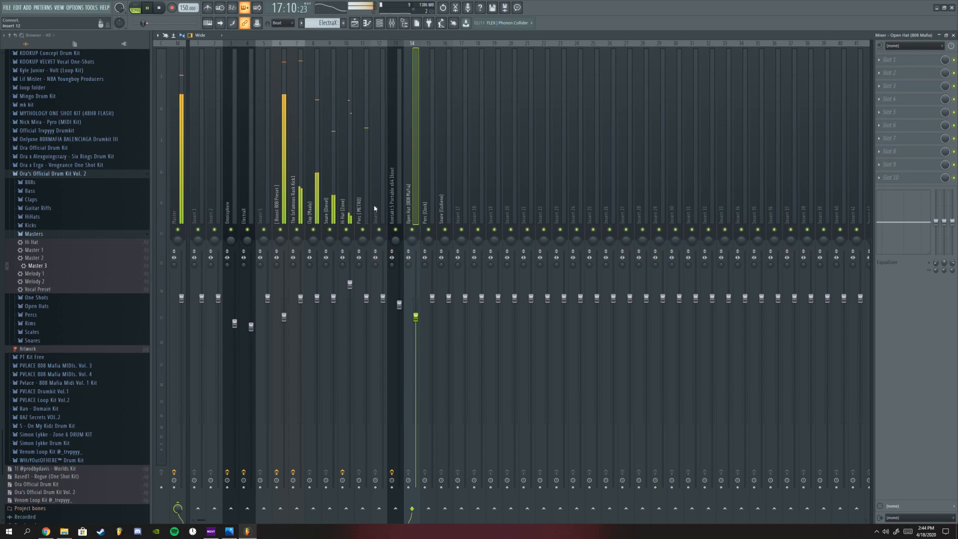
pyautogui.moveTo(415, 325); pyautogui.dragTo(413, 318)
pyautogui.press('space')
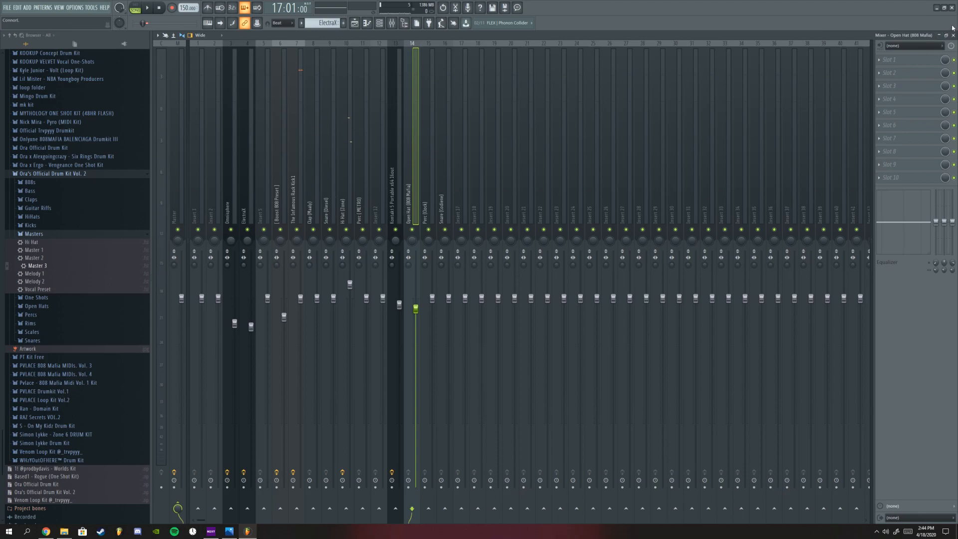
# Step: Add Fruity Parametric EQ 2 to the Open Hat (808 Mafia) mixer track, cut the lows and boost the band 7 high shelf during playback
pyautogui.click(889, 60)
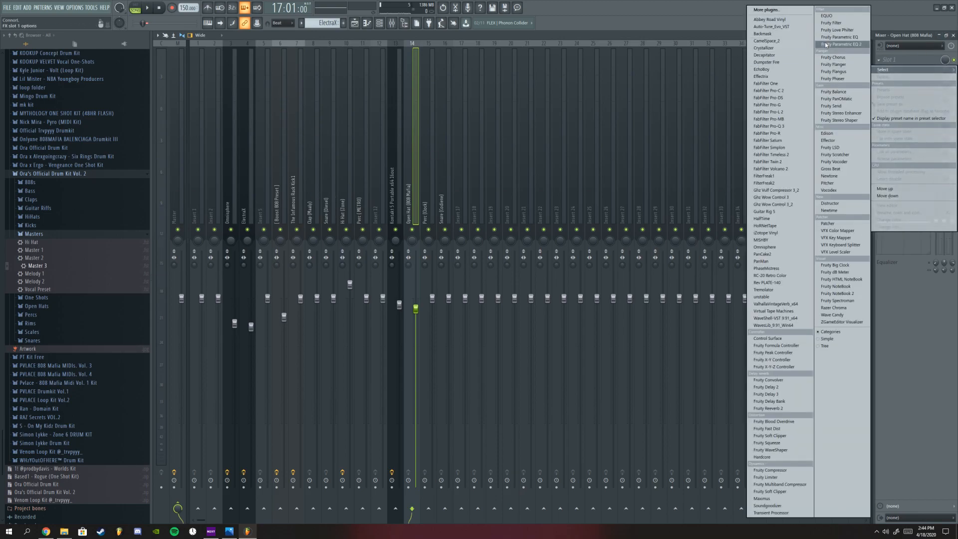
pyautogui.click(842, 42)
pyautogui.moveTo(250, 189); pyautogui.dragTo(286, 221)
pyautogui.press('space')
pyautogui.moveTo(350, 190); pyautogui.dragTo(352, 178)
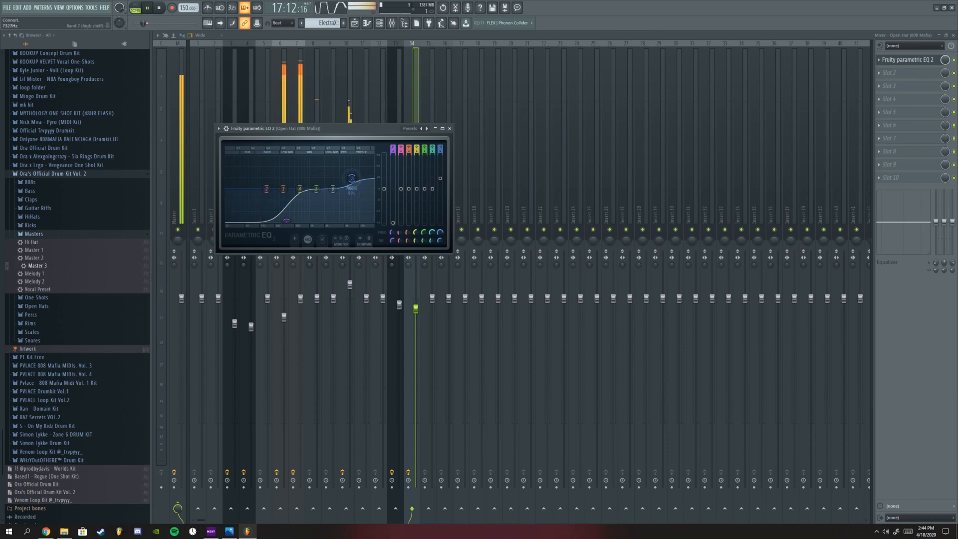
# Step: Close the Open Hat (808 Mafia) equalizer, stop playback, and check the effects on the Perc (Clock), Hi Hat (Zone) and Open Hat mixer tracks
pyautogui.click(450, 129)
pyautogui.press('space')
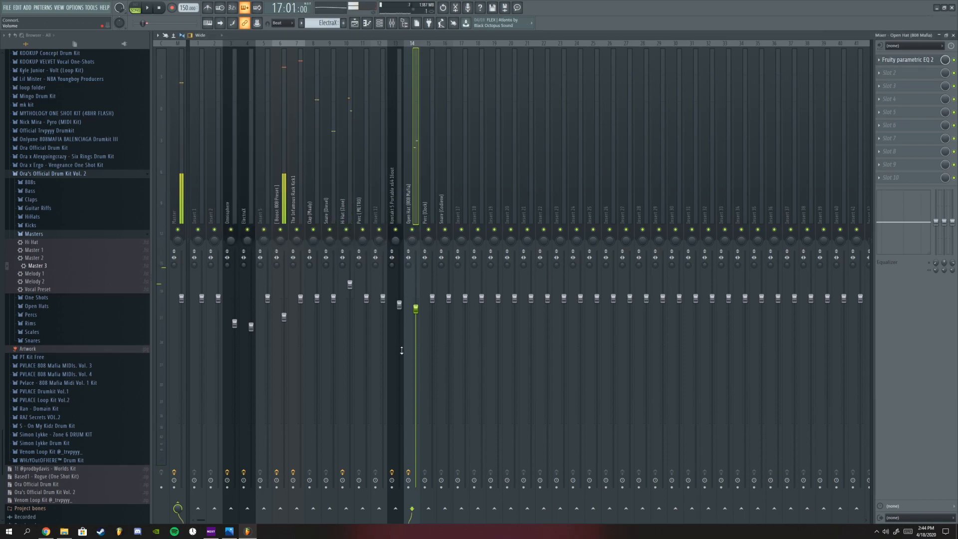
pyautogui.click(424, 244)
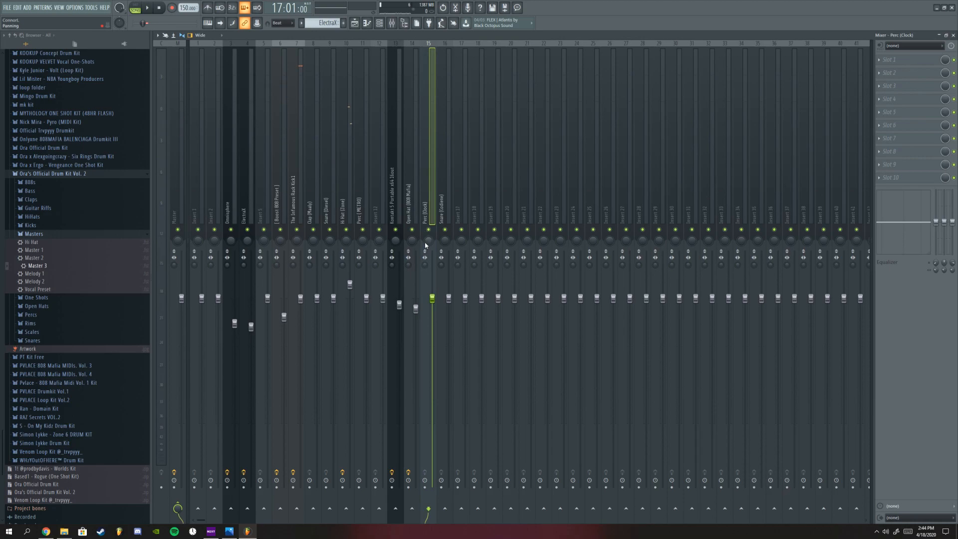
pyautogui.click(345, 221)
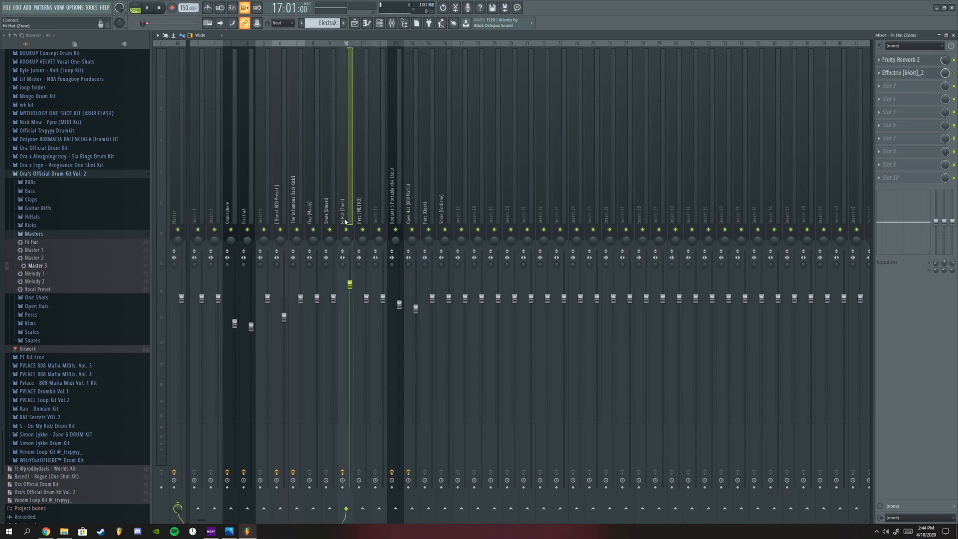
pyautogui.click(417, 234)
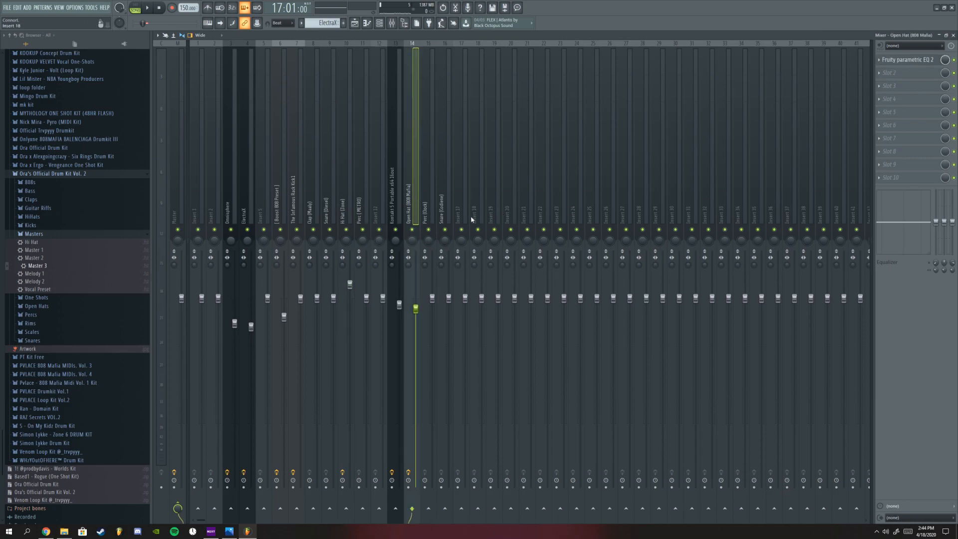
# Step: Play the drum loop and lower the Snare (Codeine) mixer fader slightly below its default level
pyautogui.click(428, 223)
pyautogui.click(449, 204)
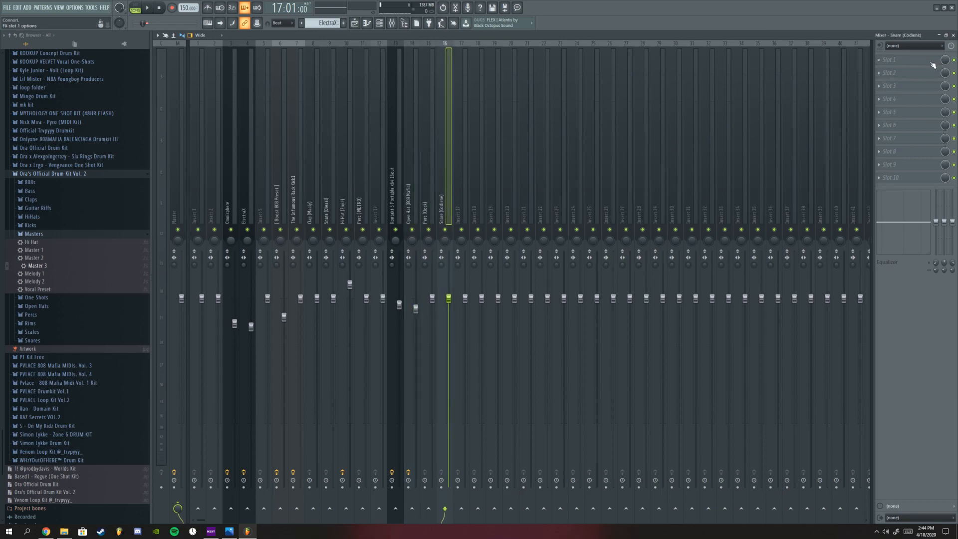
pyautogui.press('space')
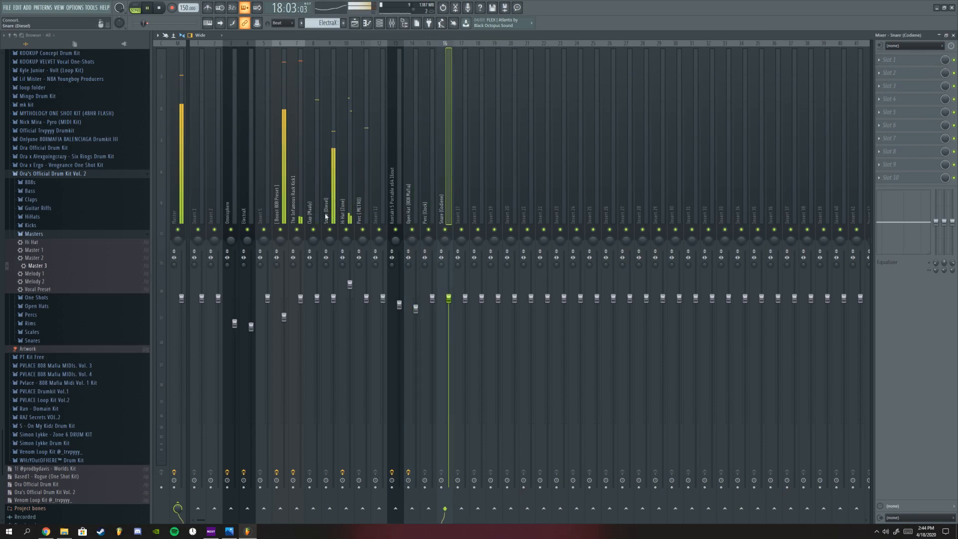
pyautogui.press('space')
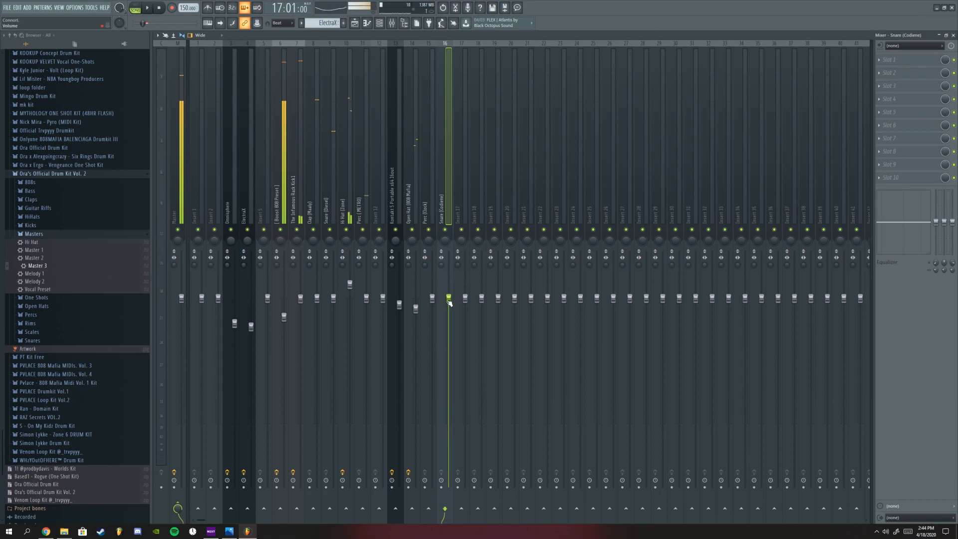
# Step: Unmute playlist Tracks 12 and 13 with Perc (Clock) and Snare (Codeine), and play them with the other drums
pyautogui.press('F5')
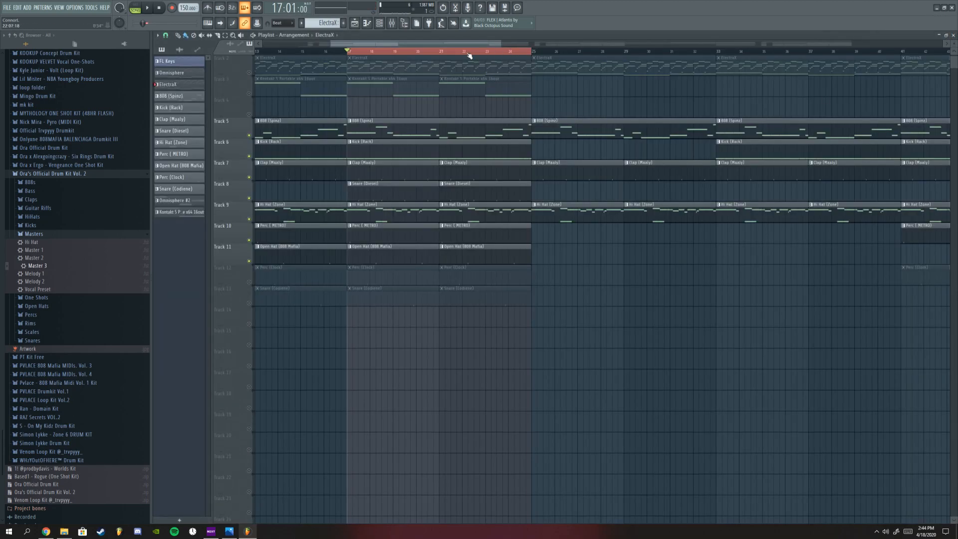
pyautogui.click(250, 303)
pyautogui.press('space')
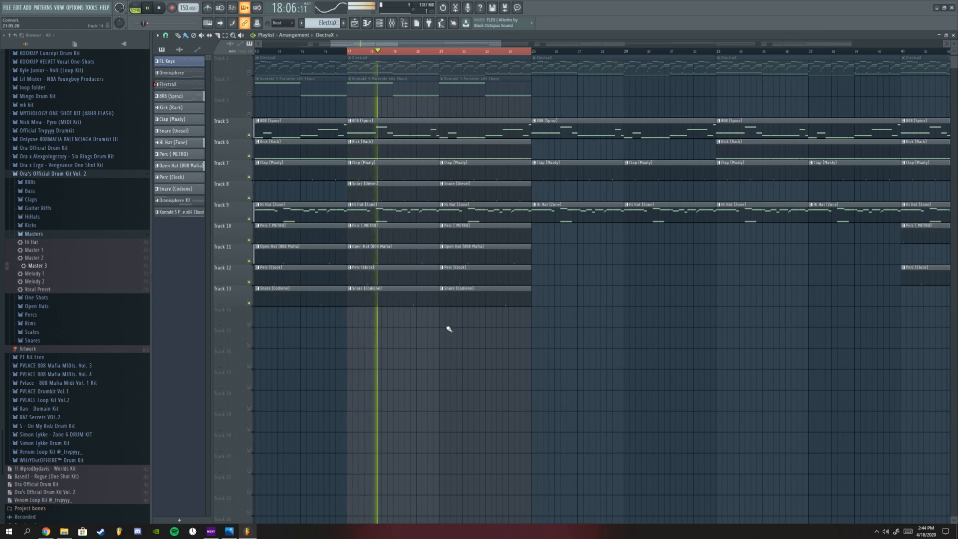
pyautogui.scroll(-2, 447, 326)
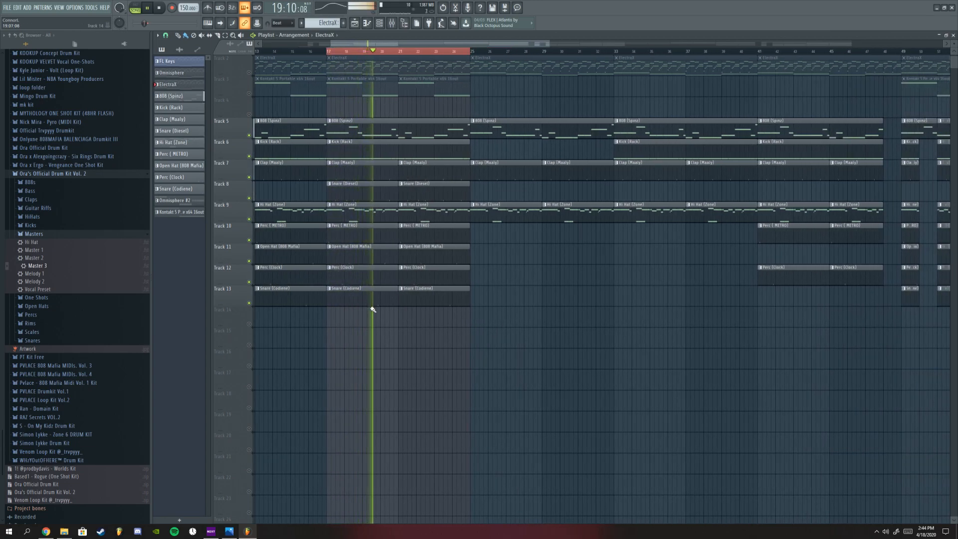
pyautogui.press('space')
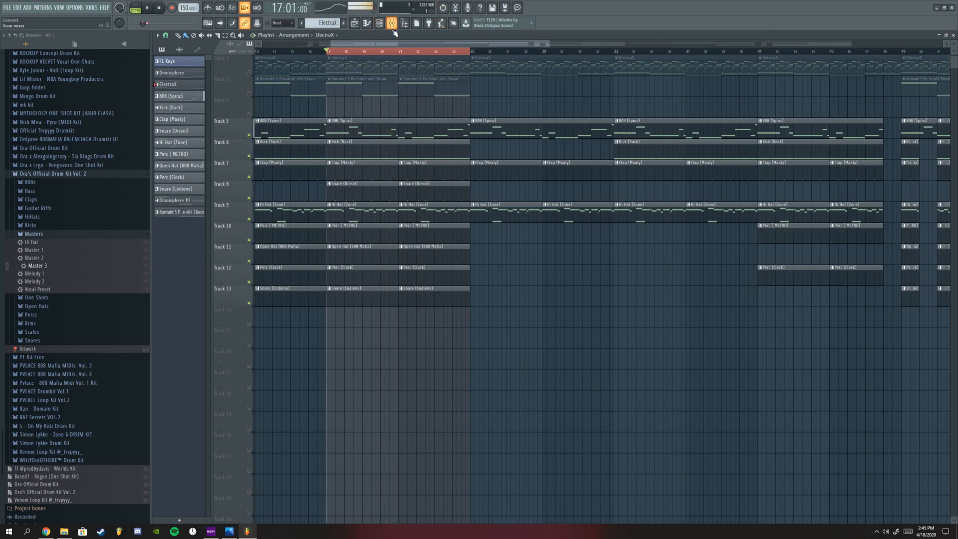
# Step: Review the Perc (Clock) and Snare (Codeine) tracks in the mixer, switching between the mixer and the playlist
pyautogui.click(392, 22)
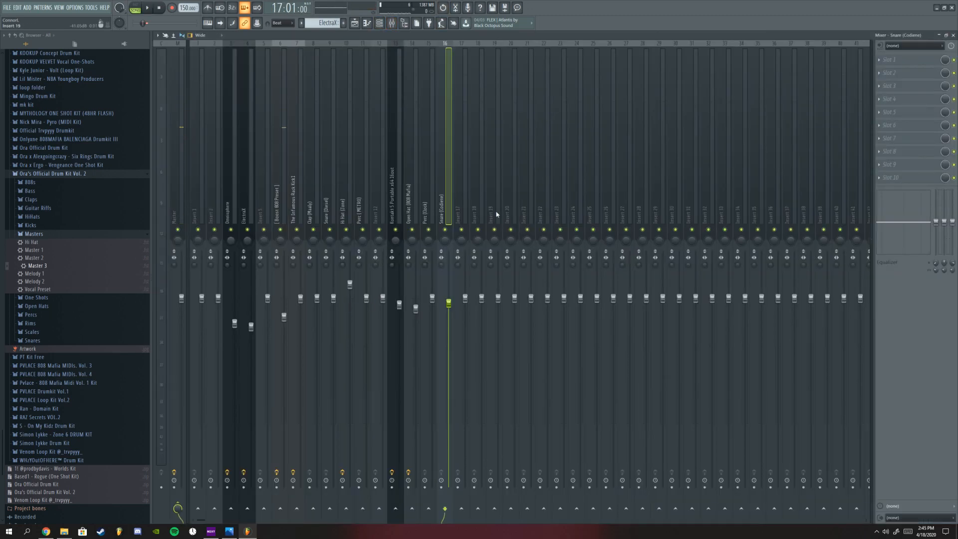
pyautogui.click(430, 195)
pyautogui.click(460, 195)
pyautogui.click(446, 193)
pyautogui.press('F9')
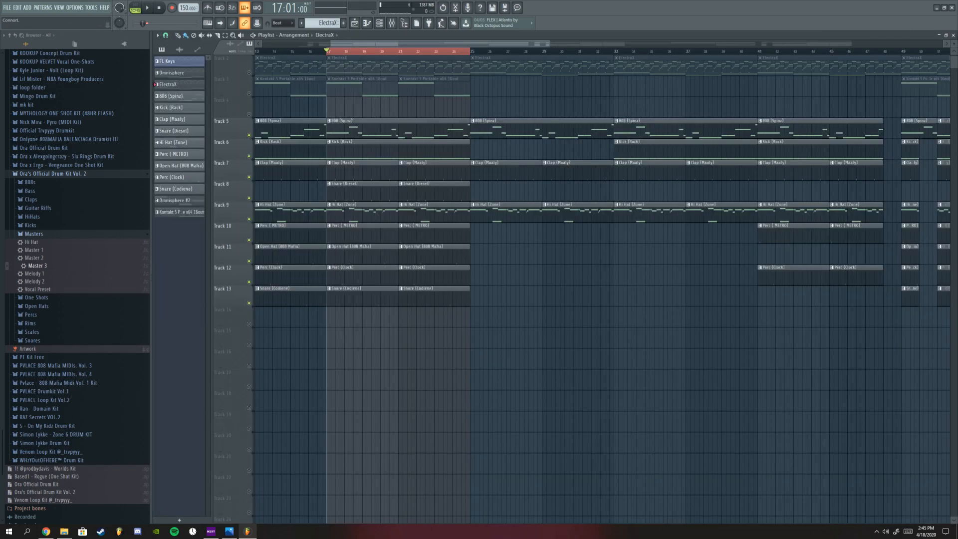
pyautogui.press('F9')
pyautogui.click(346, 210)
# Step: Collapse the Masters folder in the browser and select all clips across the whole playlist arrangement
pyautogui.moveTo(58, 243); pyautogui.dragTo(948, 151)
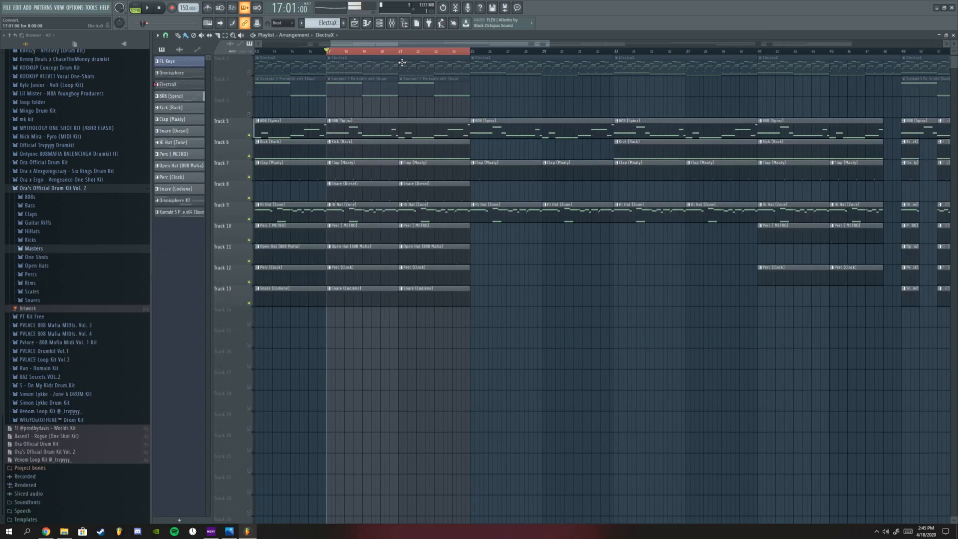
pyautogui.scroll(-4, 298, 340)
pyautogui.hotkey('ctrl', 'a')
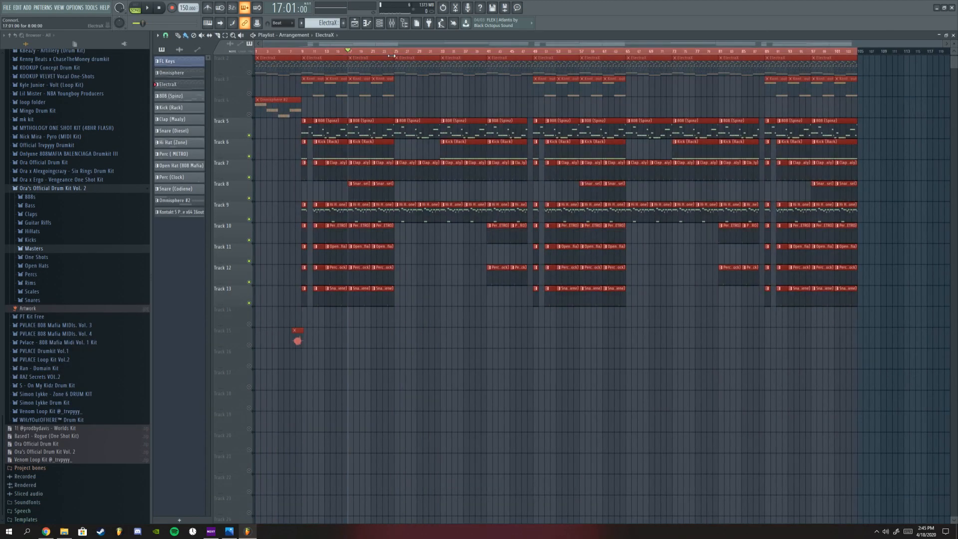
pyautogui.scroll(-4, 390, 56)
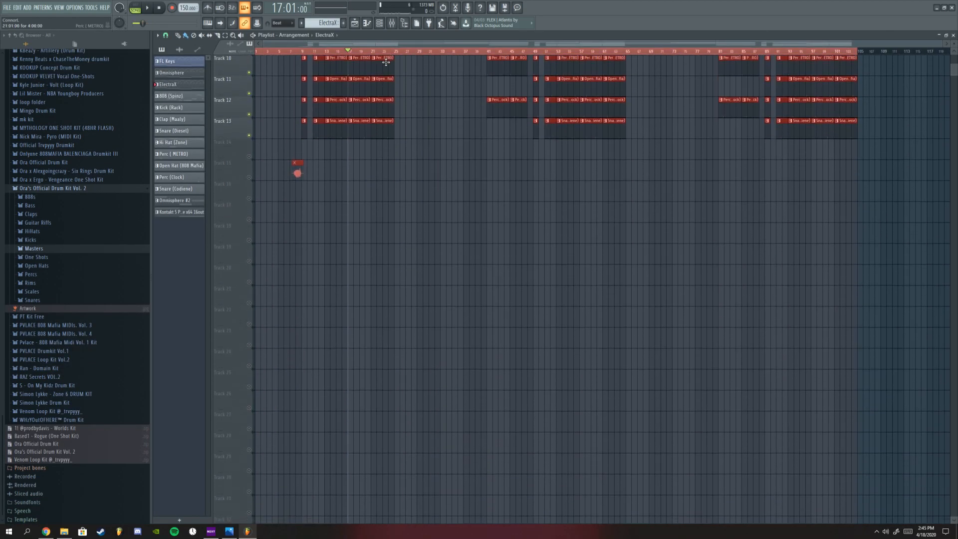